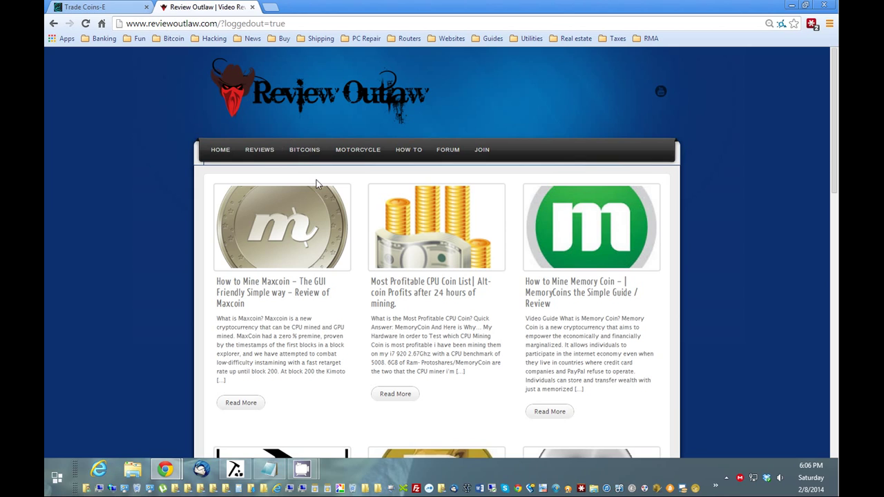
Open the "How to Mine Maxcoin" article and go to its section on disabling the antivirus
{"action": "left_click", "coordinate": [285, 295]}
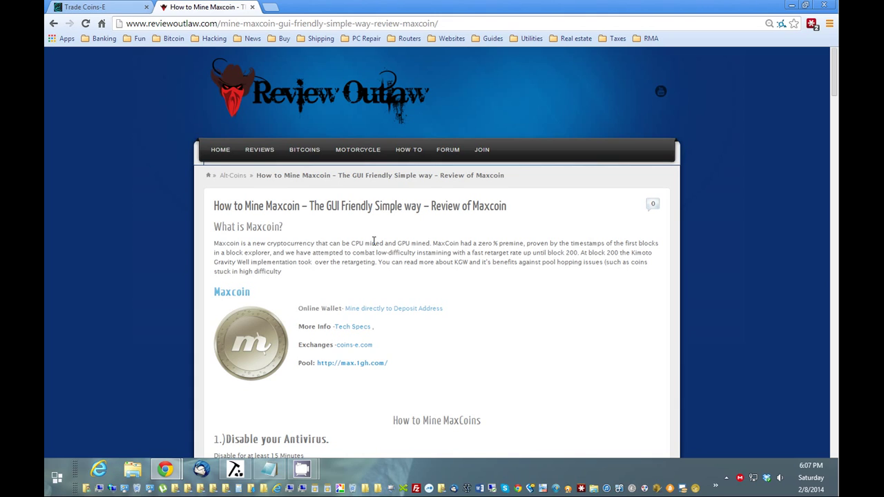
{"action": "scroll", "coordinate": [374, 241], "scroll_direction": "down", "scroll_amount": 3}
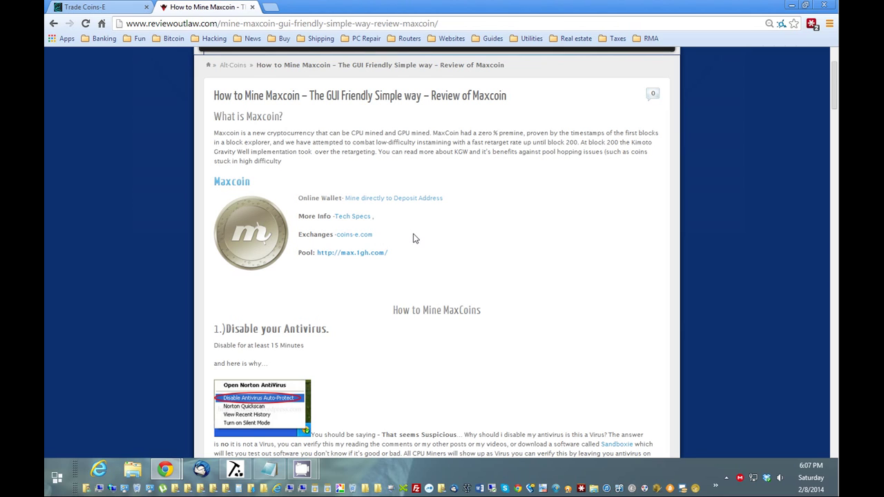
{"action": "scroll", "coordinate": [415, 239], "scroll_direction": "down", "scroll_amount": 3}
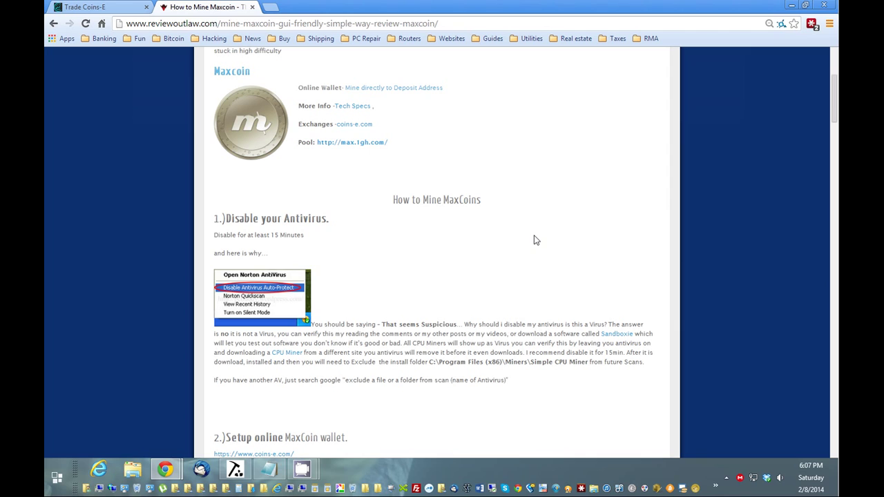
Disable Norton AntiVirus Auto-Protect for a duration of 15 minutes
{"action": "left_click", "coordinate": [726, 477]}
{"action": "right_click", "coordinate": [689, 377]}
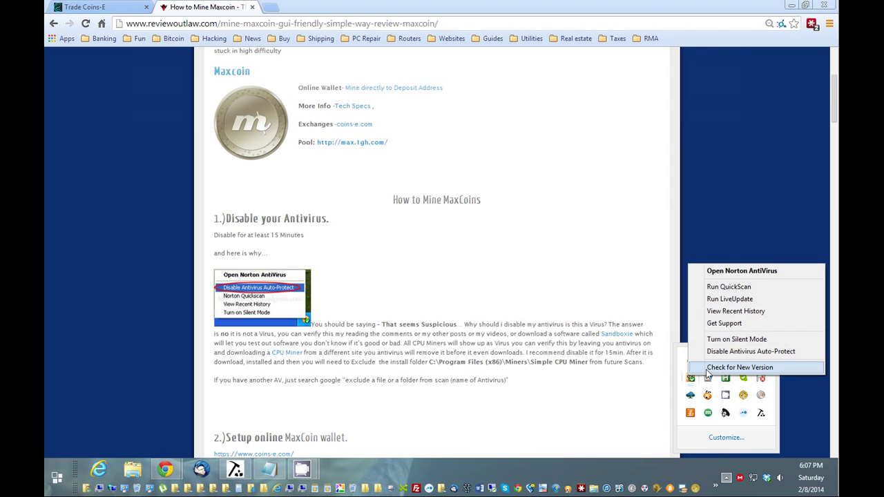
{"action": "left_click", "coordinate": [733, 352]}
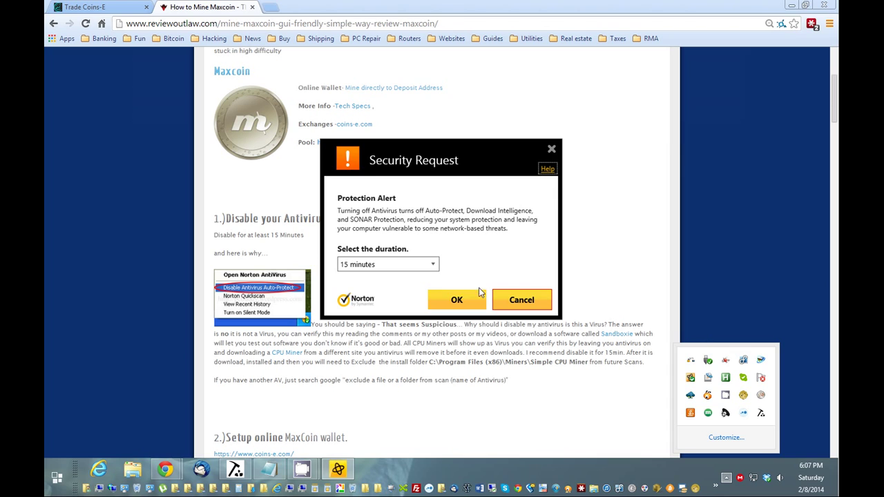
{"action": "left_click", "coordinate": [454, 300]}
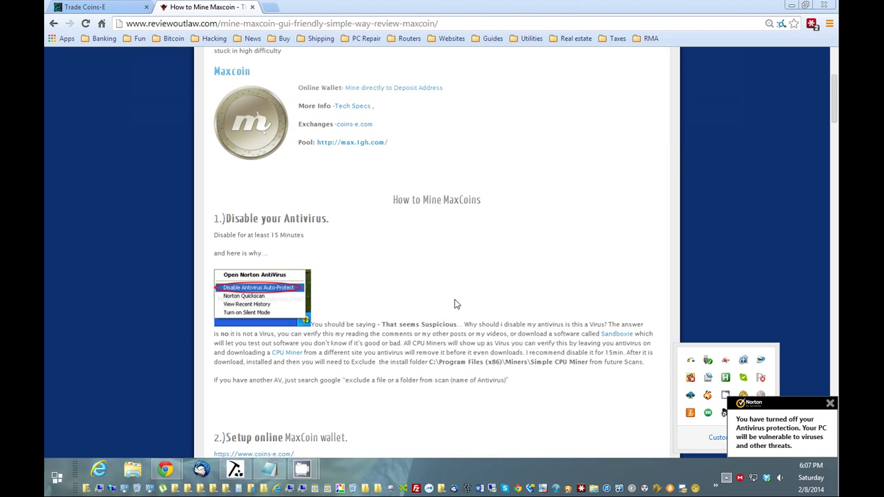
{"action": "left_click", "coordinate": [580, 333]}
Read the guide's antivirus section and open its Sandboxie link in a new tab to examine the product page
{"action": "scroll", "coordinate": [580, 332], "scroll_direction": "down", "scroll_amount": 2}
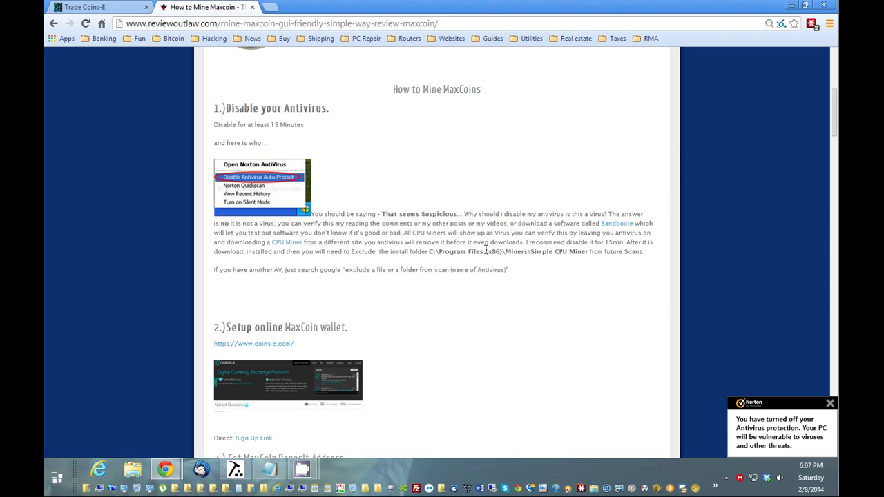
{"action": "scroll", "coordinate": [613, 253], "scroll_direction": "down", "scroll_amount": 1}
{"action": "left_click_drag", "start_coordinate": [832, 129], "coordinate": [802, 119]}
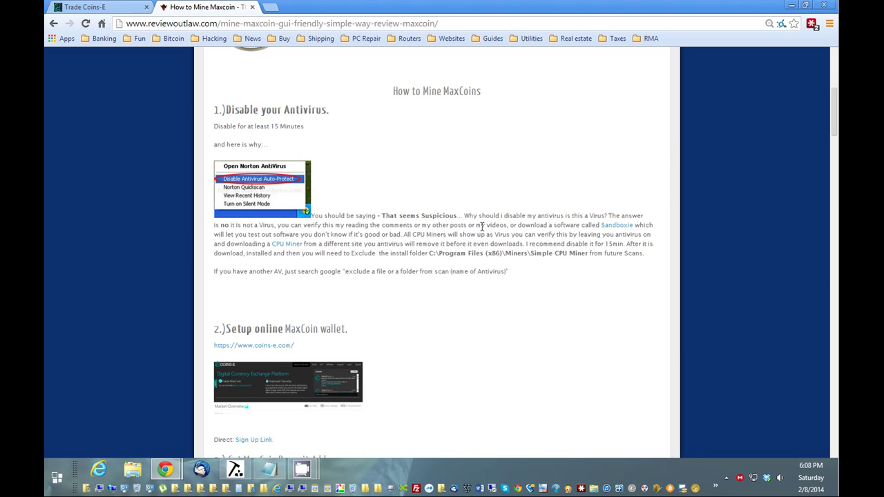
{"action": "middle_click", "coordinate": [626, 234]}
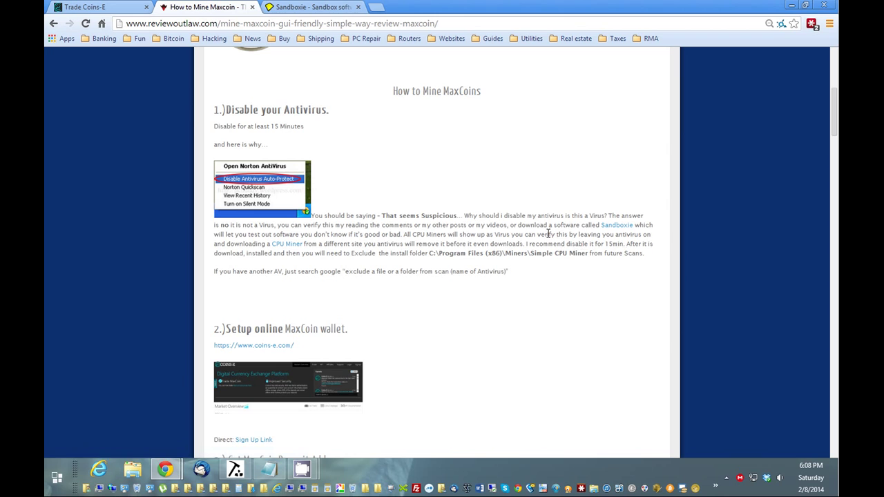
{"action": "left_click", "coordinate": [312, 7]}
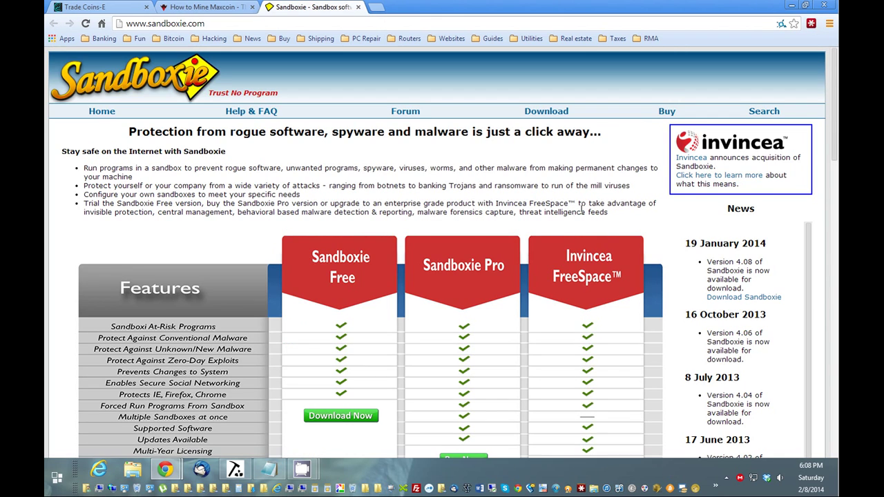
{"action": "scroll", "coordinate": [580, 214], "scroll_direction": "down", "scroll_amount": 3}
{"action": "scroll", "coordinate": [580, 210], "scroll_direction": "up", "scroll_amount": 3}
{"action": "left_click_drag", "start_coordinate": [143, 132], "coordinate": [289, 135]}
{"action": "left_click", "coordinate": [352, 144]}
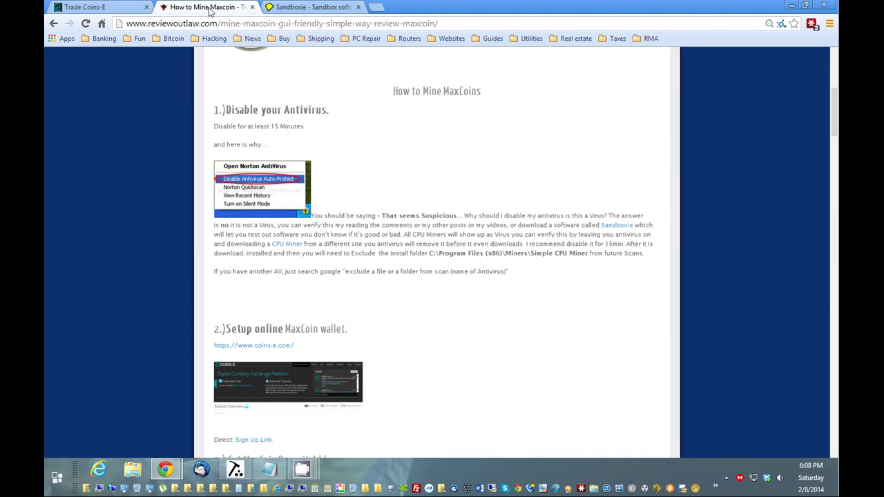
Open the coins-e.com site from the guide's online wallet section, checking the guide's direct sign-up link as well
{"action": "left_click", "coordinate": [207, 6]}
{"action": "scroll", "coordinate": [480, 233], "scroll_direction": "down", "scroll_amount": 3}
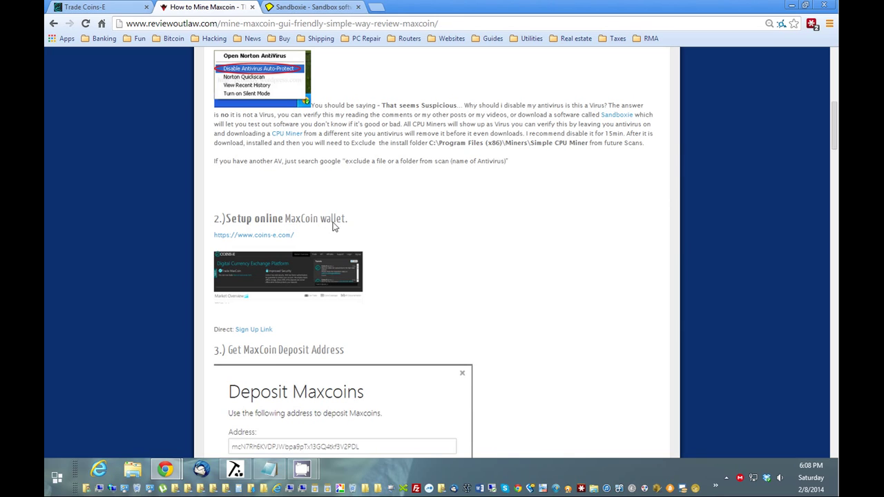
{"action": "middle_click", "coordinate": [280, 237]}
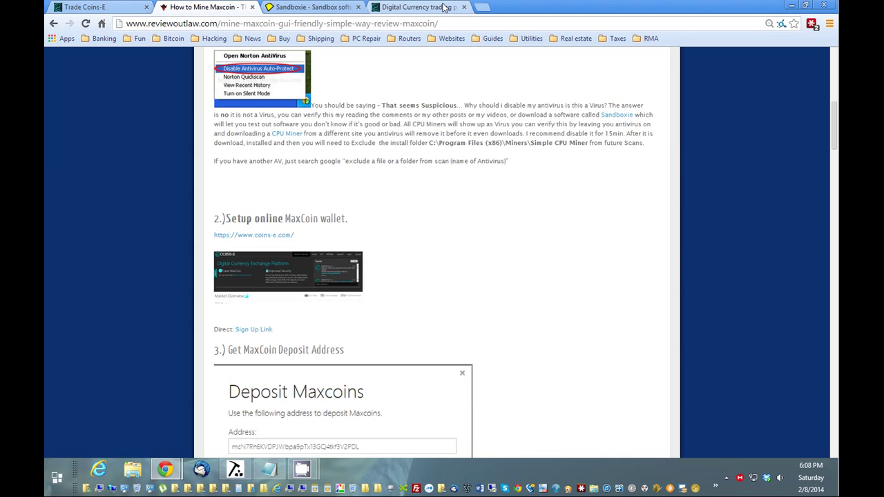
{"action": "left_click", "coordinate": [445, 8]}
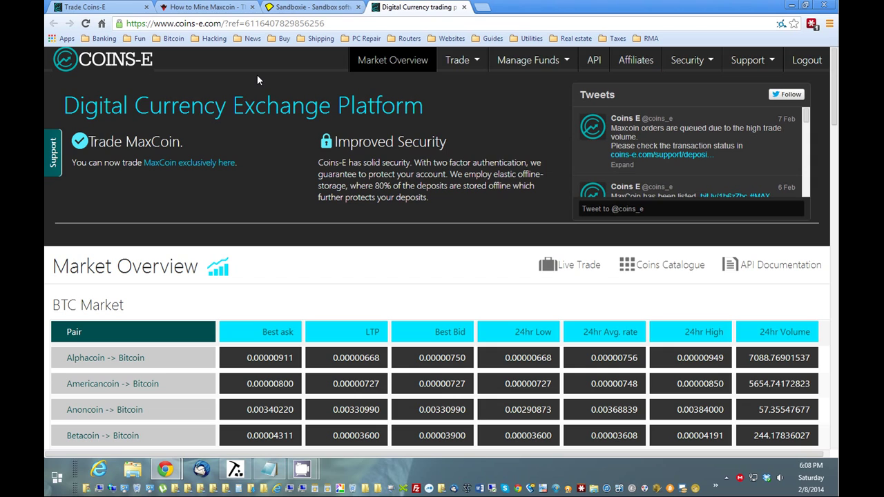
{"action": "left_click", "coordinate": [308, 7]}
{"action": "left_click", "coordinate": [214, 7]}
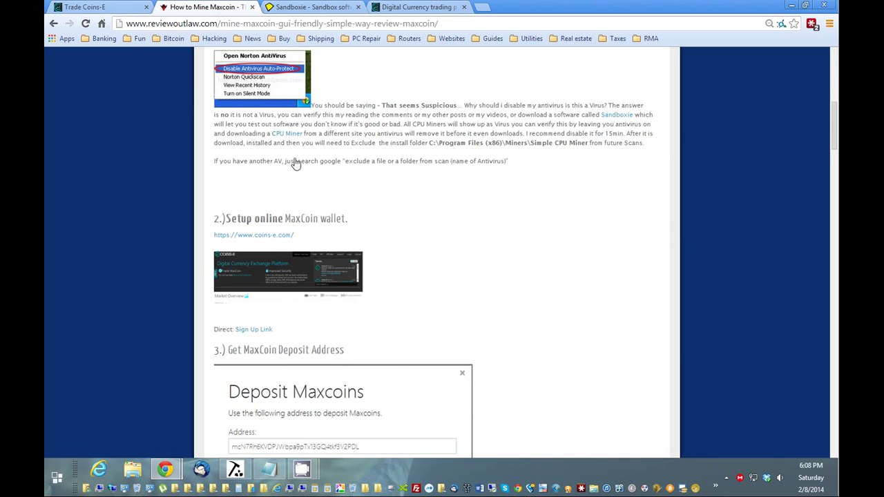
{"action": "scroll", "coordinate": [266, 355], "scroll_direction": "down", "scroll_amount": 1}
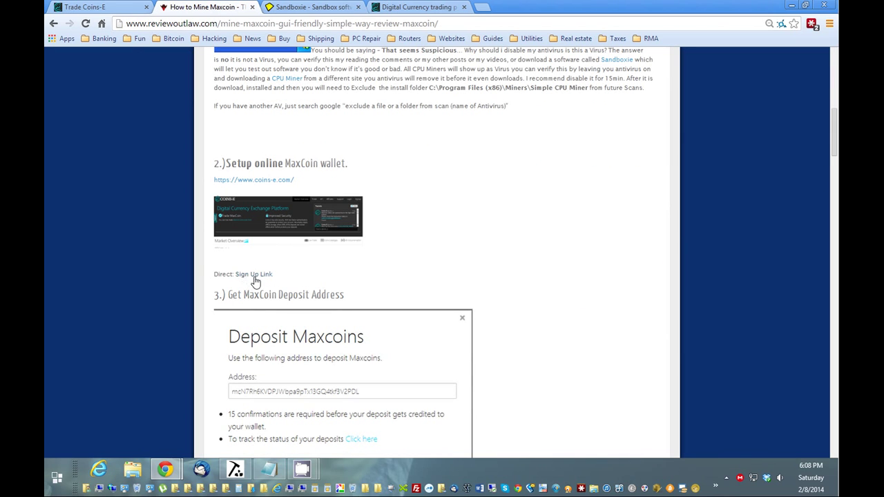
{"action": "left_click", "coordinate": [409, 9]}
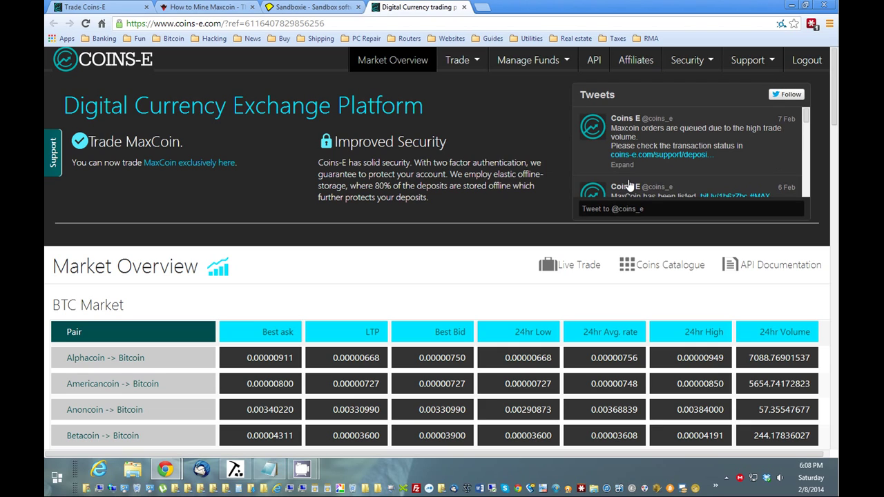
Go to the Manage Funds page on Coins-E and find the Maxcoin (MAX) row with its available balance
{"action": "left_click", "coordinate": [556, 63]}
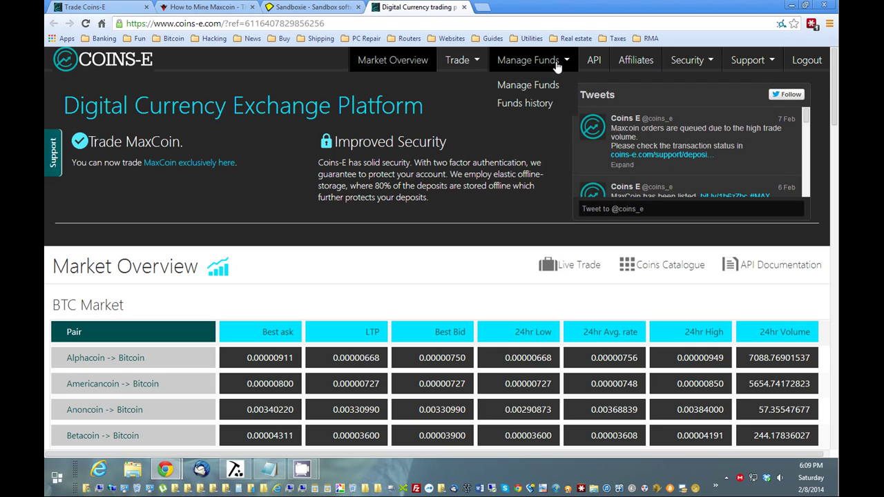
{"action": "left_click", "coordinate": [540, 88]}
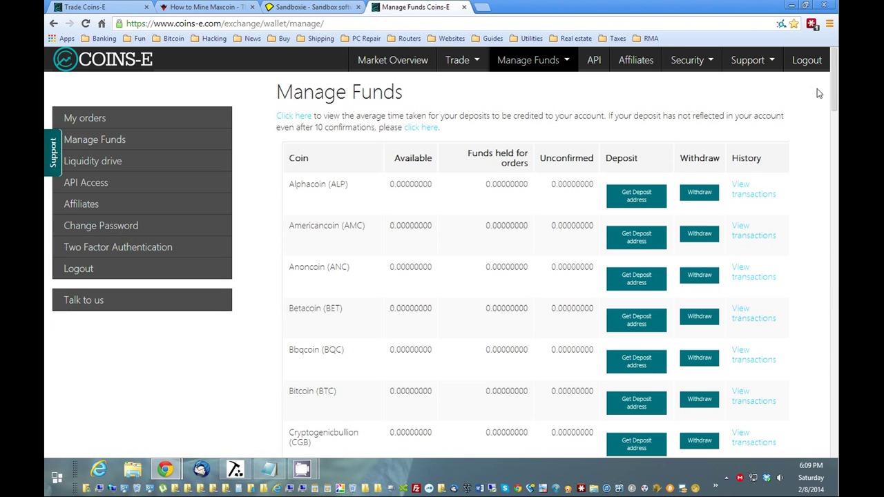
{"action": "left_click_drag", "start_coordinate": [831, 79], "coordinate": [829, 224]}
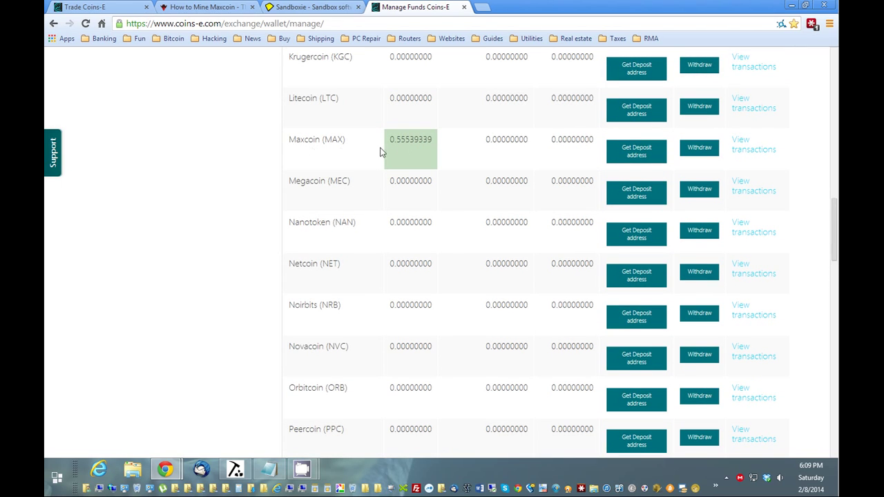
{"action": "left_click_drag", "start_coordinate": [389, 142], "coordinate": [401, 140]}
{"action": "scroll", "coordinate": [573, 256], "scroll_direction": "up", "scroll_amount": 1}
{"action": "left_click_drag", "start_coordinate": [390, 194], "coordinate": [398, 195]}
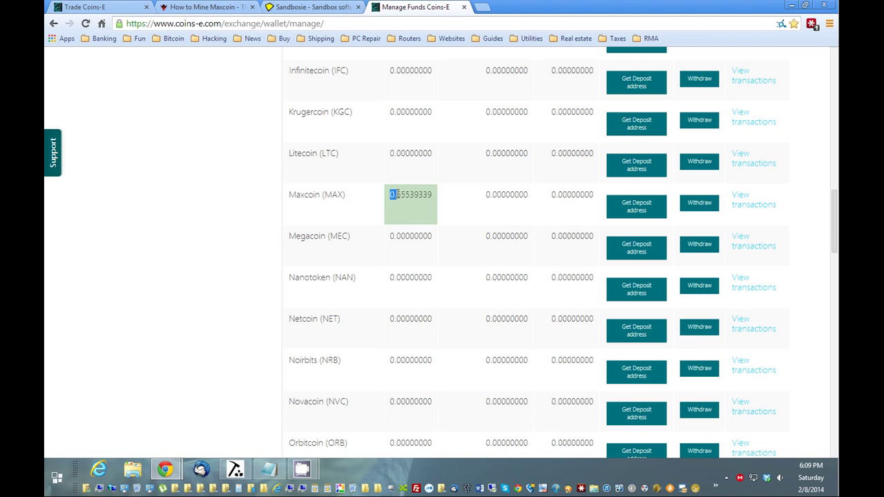
Get the Maxcoin deposit address, copy it to the clipboard and close the deposit dialog
{"action": "left_click", "coordinate": [643, 216]}
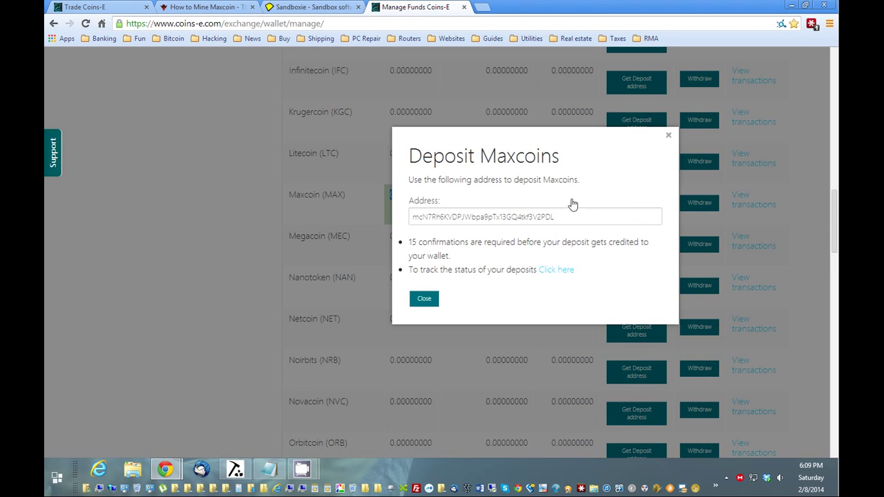
{"action": "left_click_drag", "start_coordinate": [579, 219], "coordinate": [410, 217]}
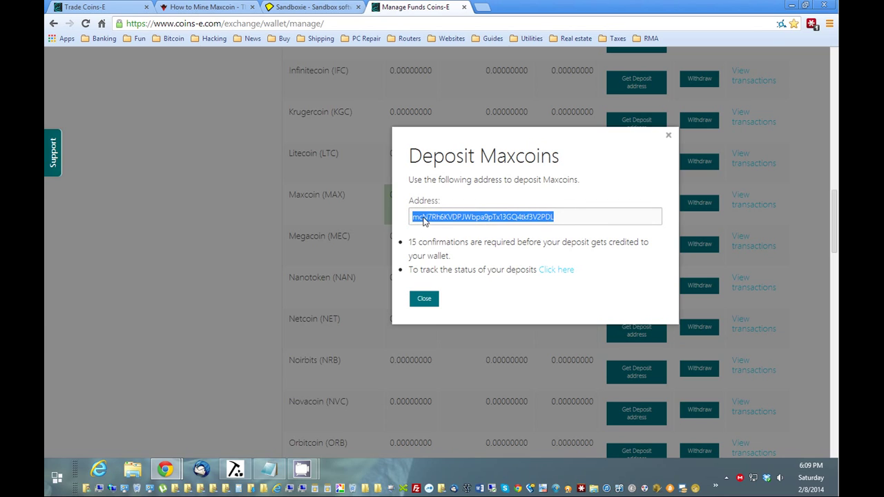
{"action": "right_click", "coordinate": [446, 218]}
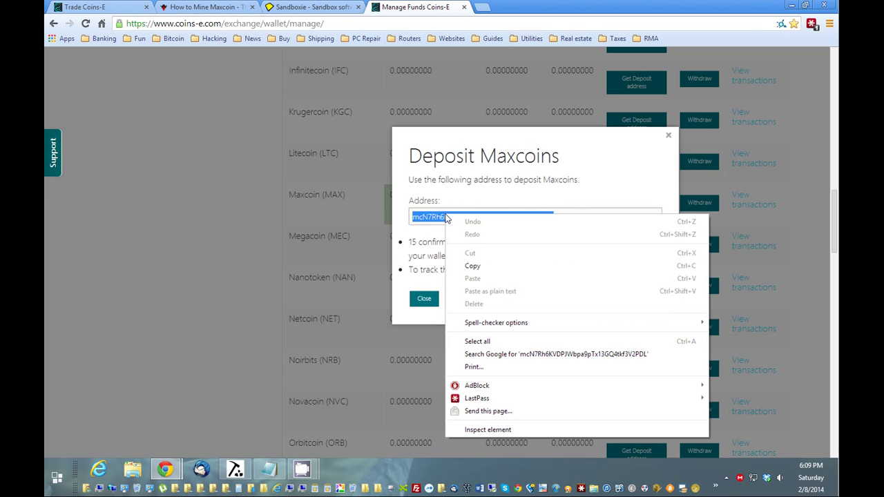
{"action": "left_click", "coordinate": [483, 266]}
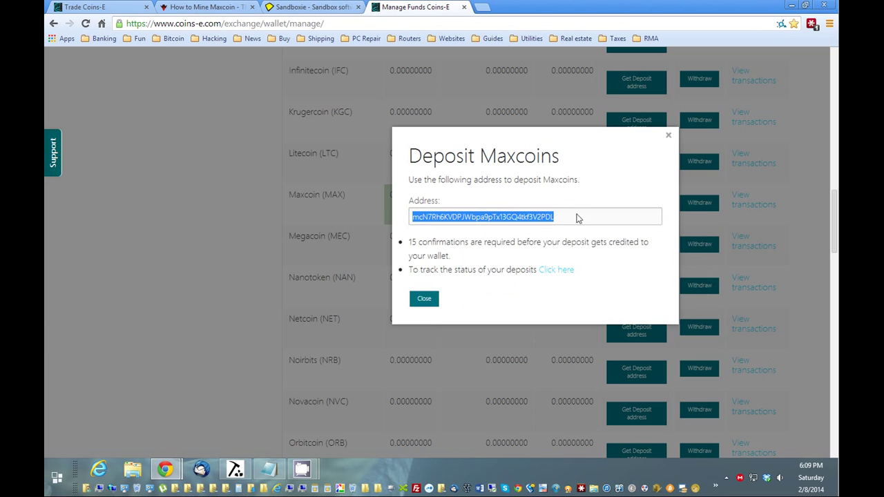
{"action": "left_click", "coordinate": [668, 135]}
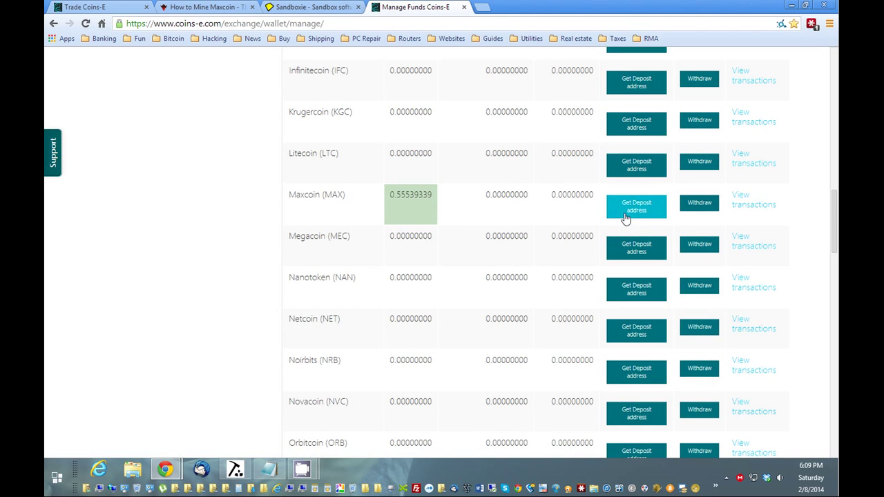
Return to the guide's mining software section and try the Mega and DropBox download links of the EXE version
{"action": "key", "text": "ctrl+shift+Tab"}
{"action": "key", "text": "ctrl+shift+Tab"}
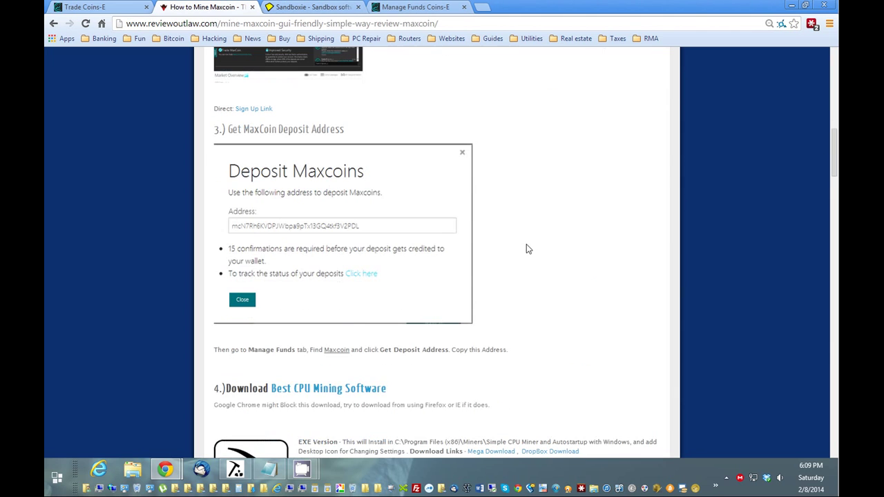
{"action": "scroll", "coordinate": [527, 249], "scroll_direction": "down", "scroll_amount": 2}
{"action": "scroll", "coordinate": [421, 262], "scroll_direction": "down", "scroll_amount": 2}
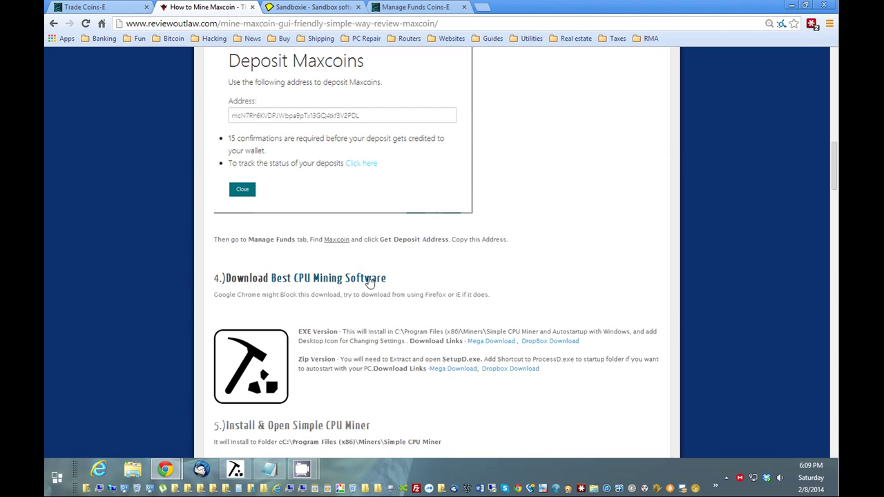
{"action": "scroll", "coordinate": [605, 318], "scroll_direction": "down", "scroll_amount": 1}
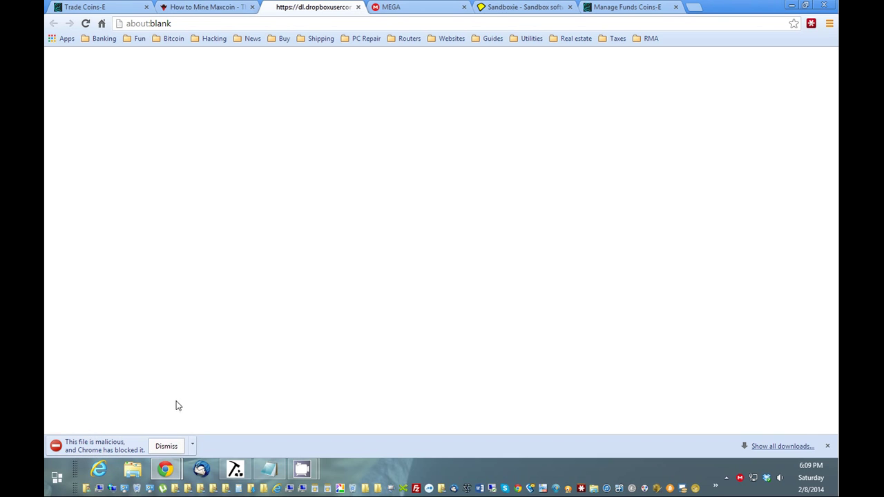
{"action": "left_click", "coordinate": [243, 7]}
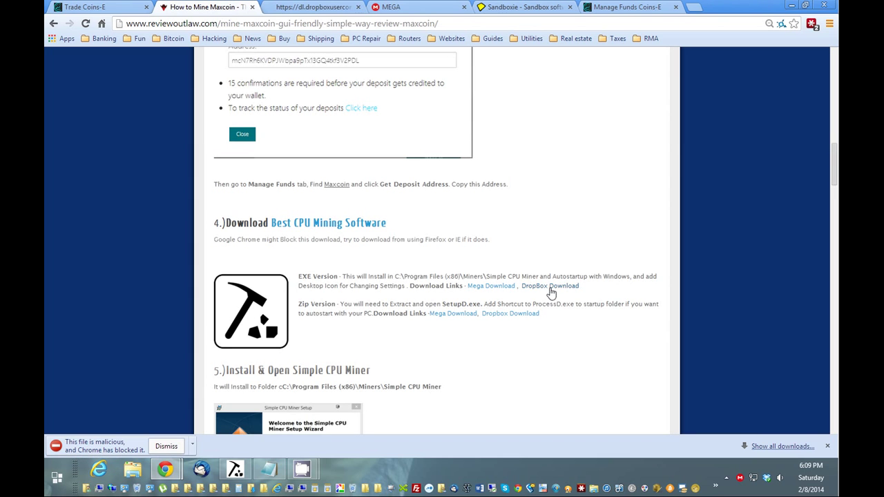
Download Simple CPU Miner.msi from the CPU Miner folder on MEGA
{"action": "left_click", "coordinate": [491, 285]}
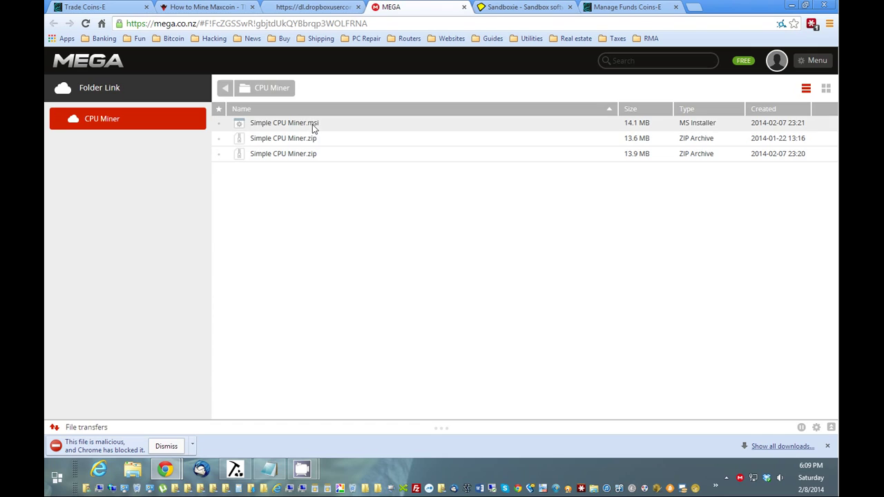
{"action": "left_click", "coordinate": [311, 123]}
{"action": "right_click", "coordinate": [253, 123]}
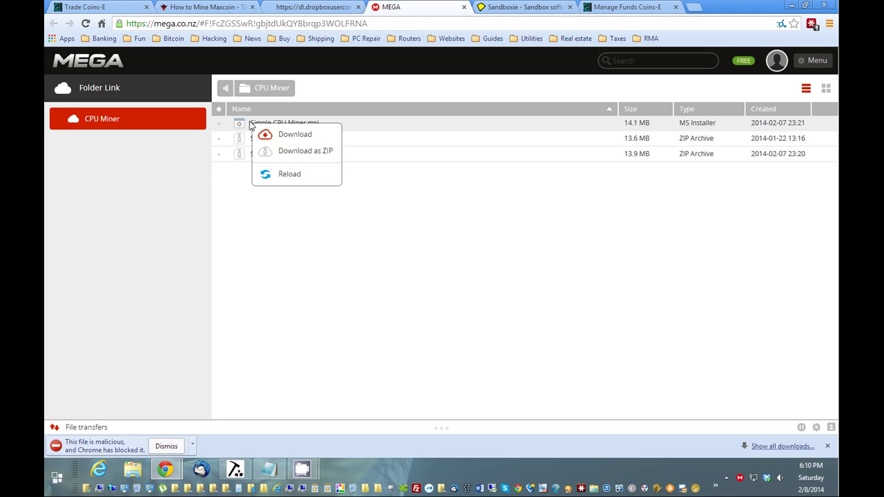
{"action": "left_click", "coordinate": [292, 135]}
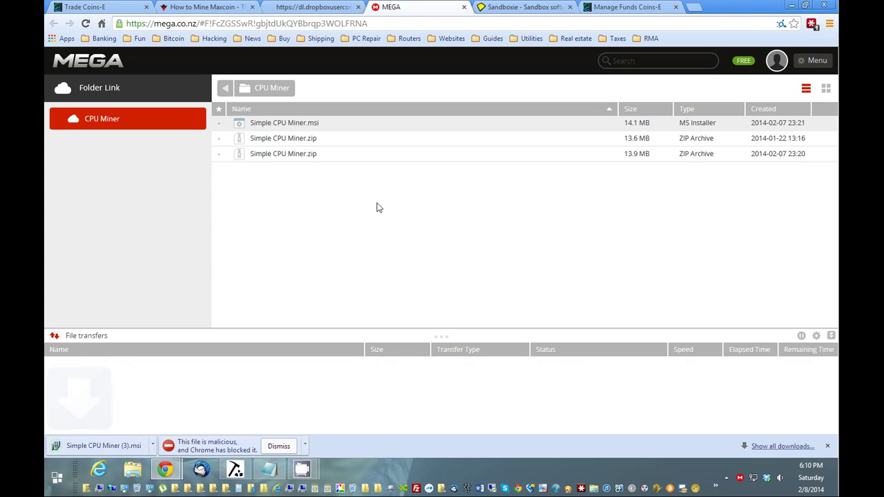
Run the downloaded Simple CPU Miner installer past the SmartScreen block, and exit its setup wizard without installing
{"action": "left_click", "coordinate": [155, 448]}
{"action": "left_click", "coordinate": [202, 377]}
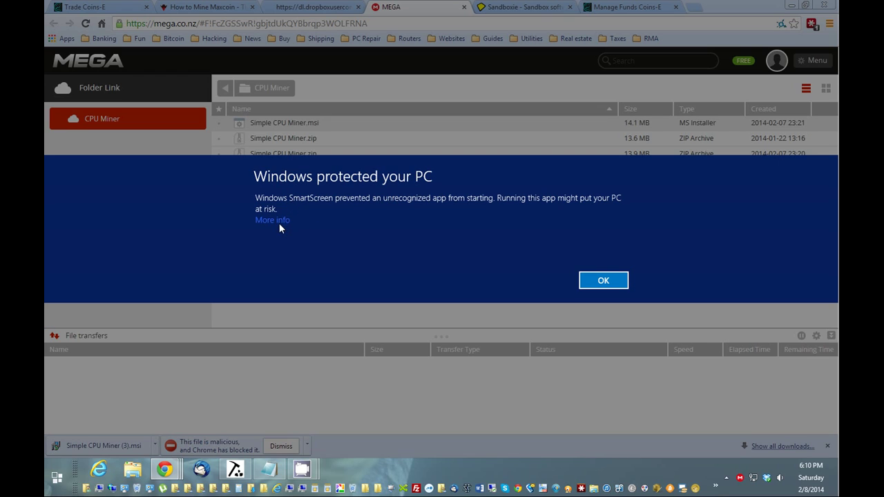
{"action": "left_click", "coordinate": [279, 223]}
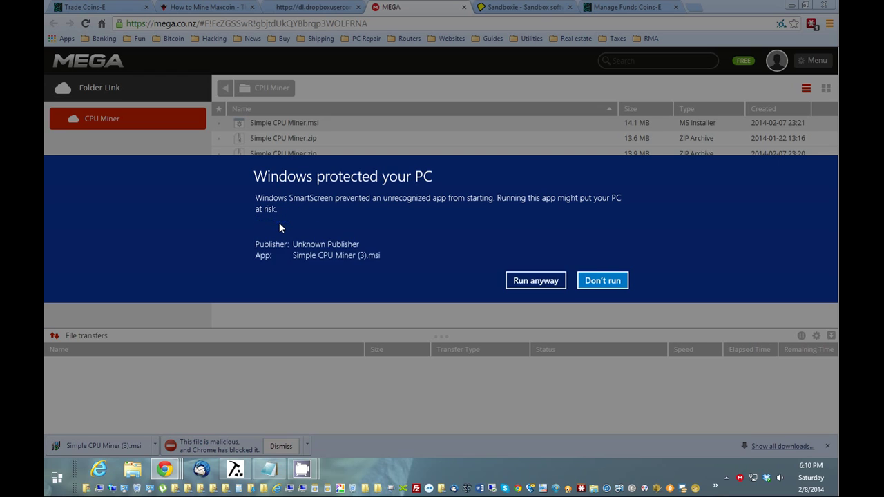
{"action": "left_click", "coordinate": [518, 281]}
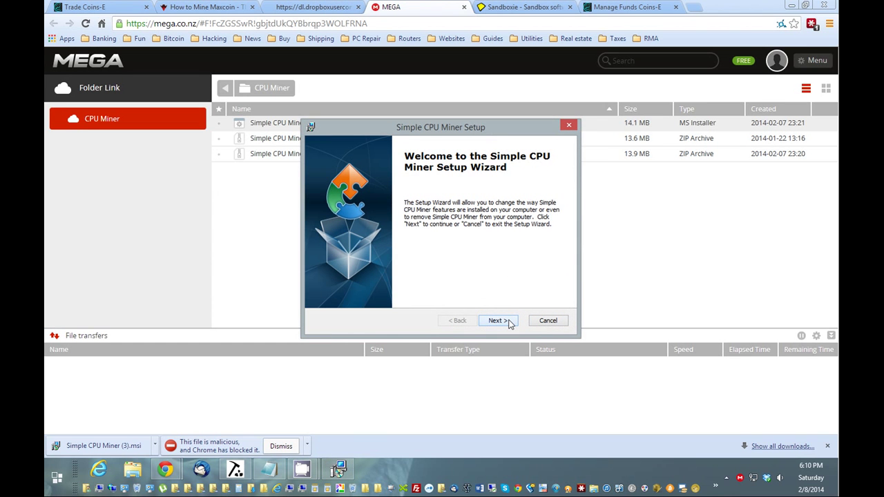
{"action": "left_click", "coordinate": [548, 320]}
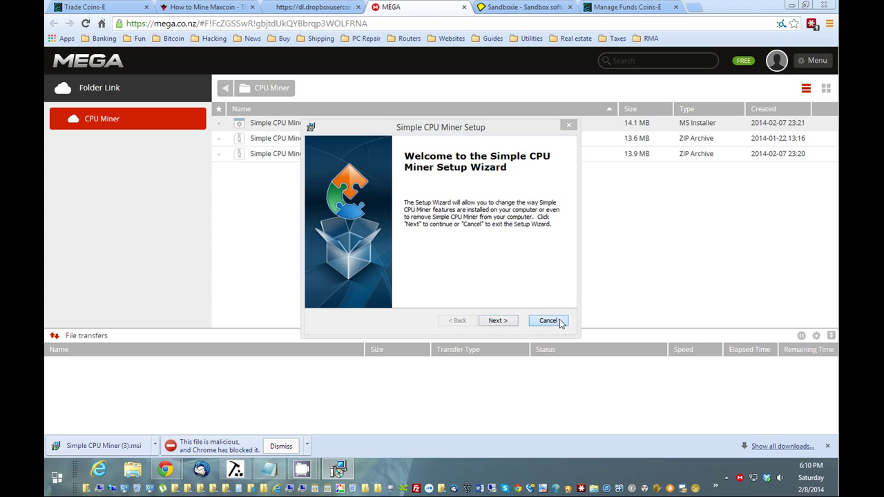
{"action": "left_click", "coordinate": [422, 255]}
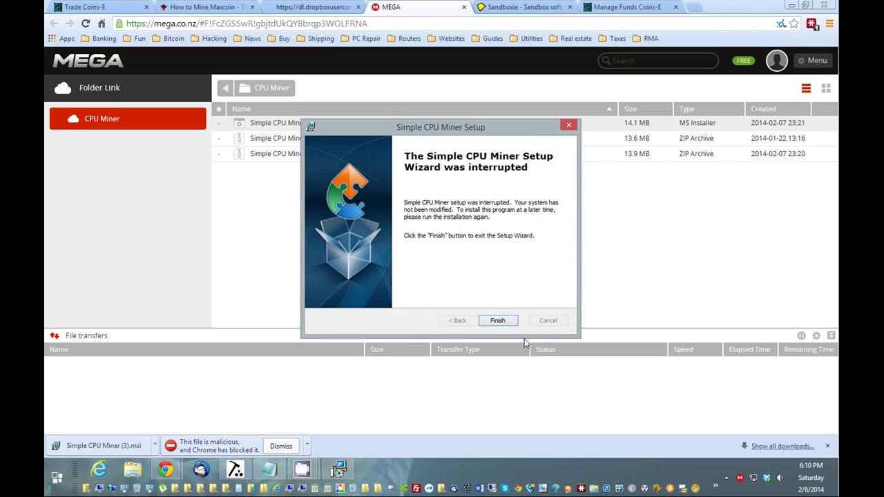
{"action": "left_click", "coordinate": [511, 322]}
Launch Setup CPU Miner and select MaxCoin as the miner type
{"action": "left_click", "coordinate": [716, 487]}
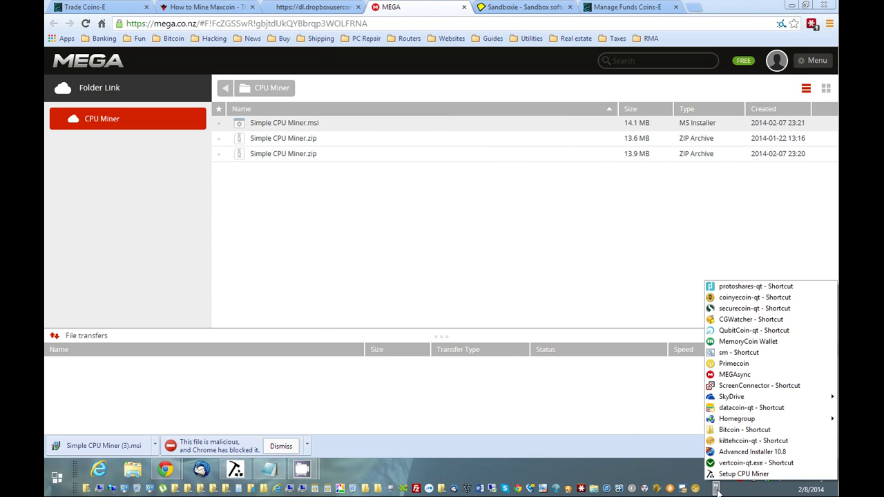
{"action": "left_click", "coordinate": [733, 475]}
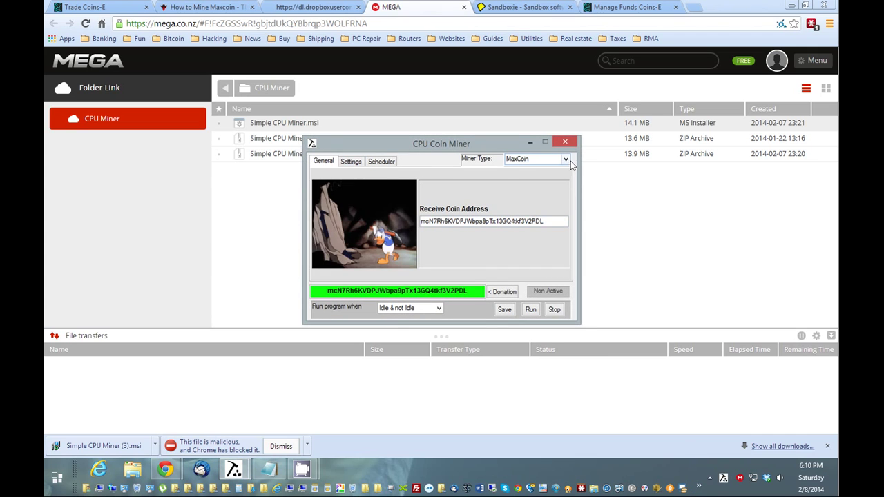
{"action": "left_click", "coordinate": [566, 160]}
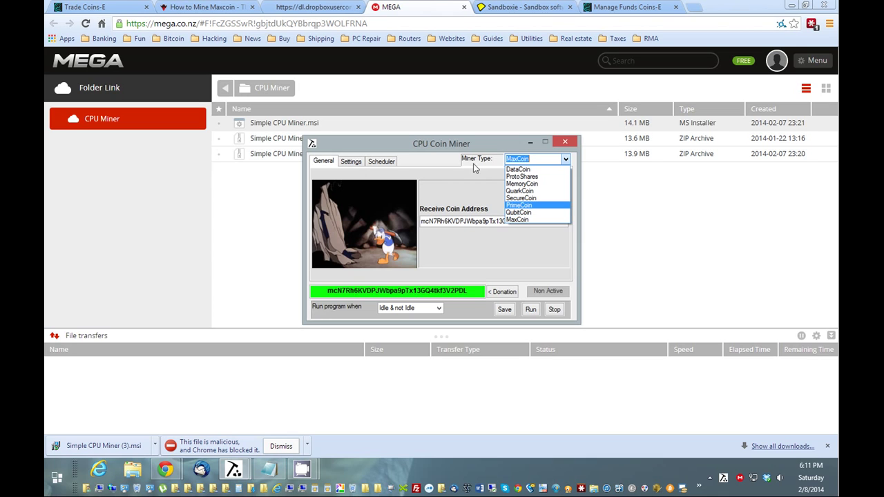
{"action": "left_click", "coordinate": [524, 221]}
{"action": "left_click_drag", "start_coordinate": [496, 142], "coordinate": [652, 87]}
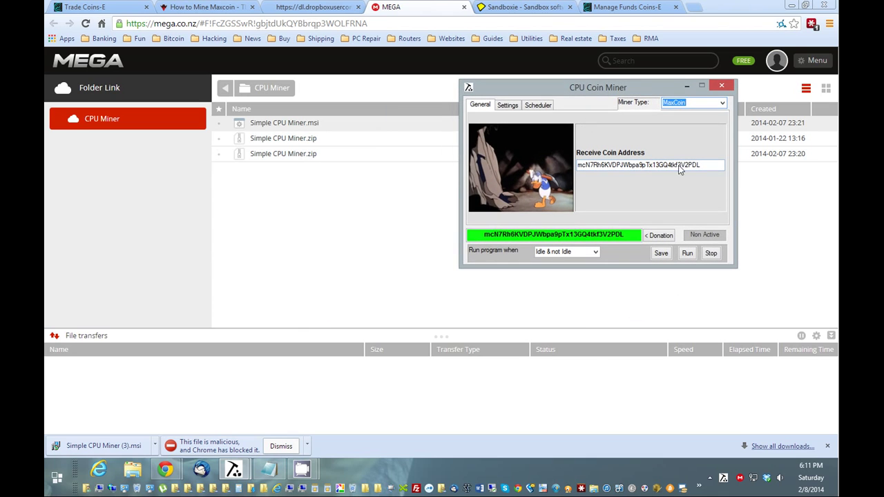
{"action": "left_click", "coordinate": [722, 103]}
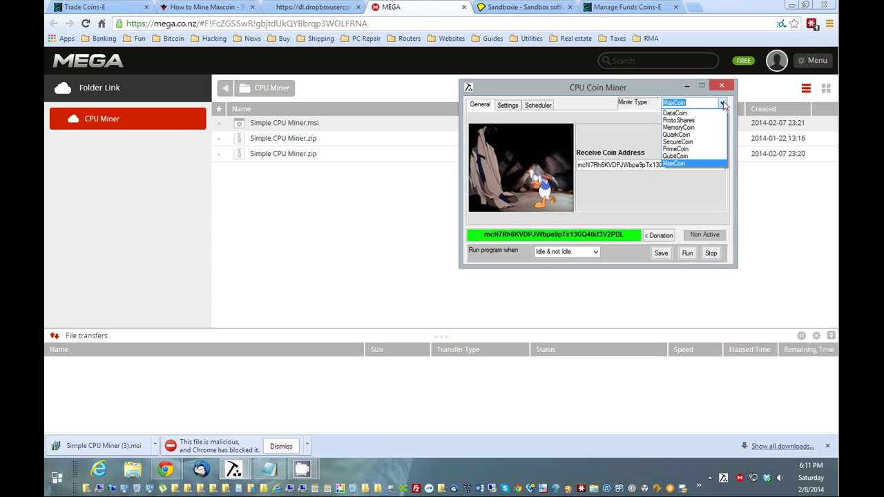
{"action": "left_click", "coordinate": [723, 103]}
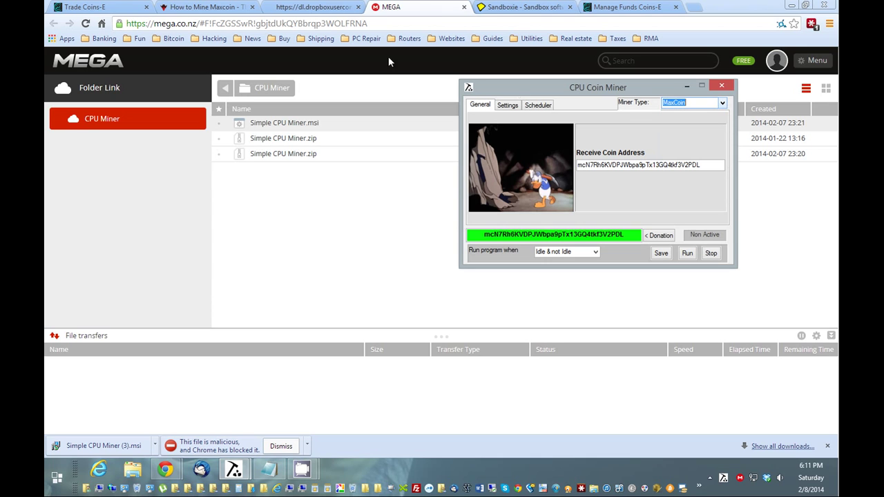
Go to the guide's Test the CPU Mining Software section and bring the CPU Coin Miner window up beside it
{"action": "left_click", "coordinate": [321, 8]}
{"action": "left_click", "coordinate": [216, 8]}
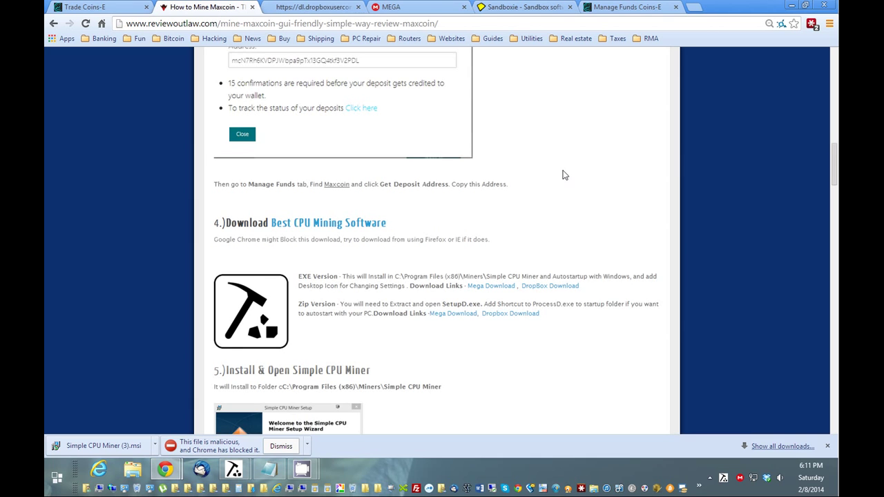
{"action": "scroll", "coordinate": [562, 174], "scroll_direction": "down", "scroll_amount": 6}
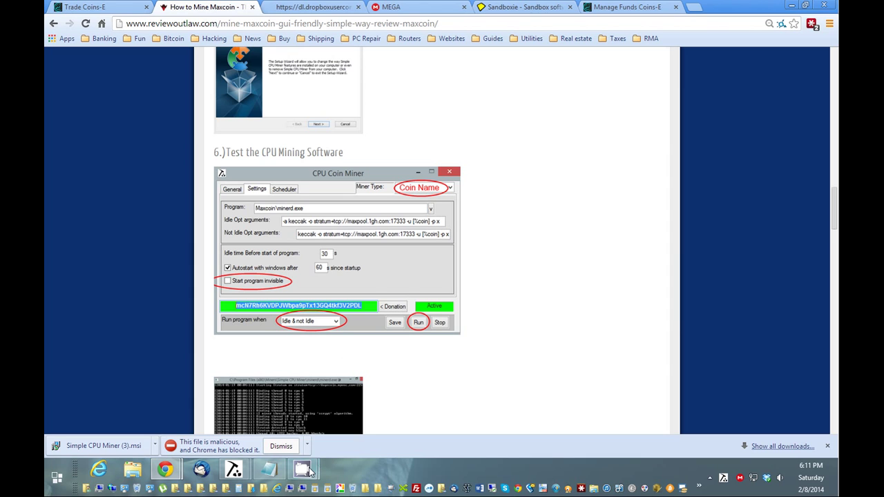
{"action": "mouse_move", "coordinate": [243, 472]}
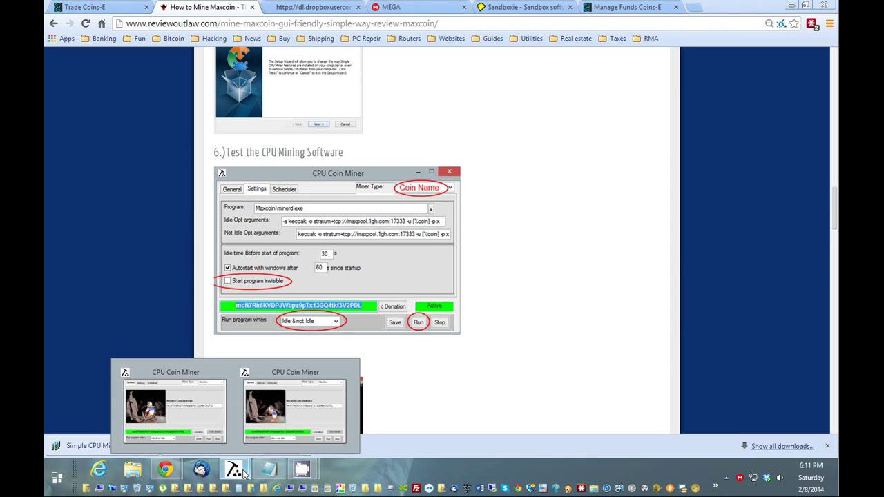
{"action": "left_click", "coordinate": [301, 426]}
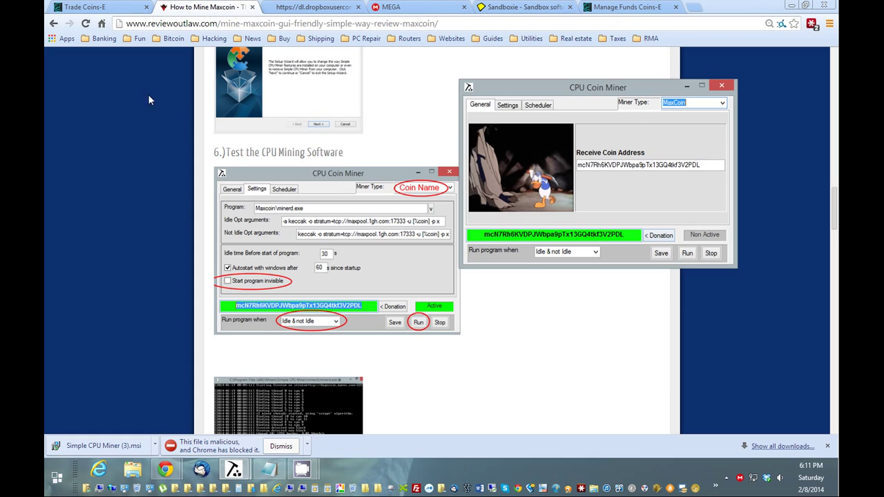
{"action": "left_click", "coordinate": [722, 103]}
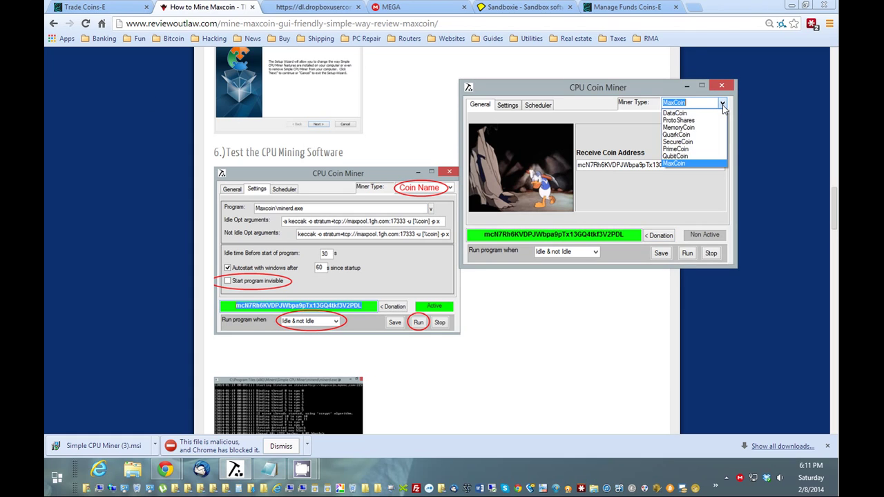
{"action": "left_click", "coordinate": [722, 104]}
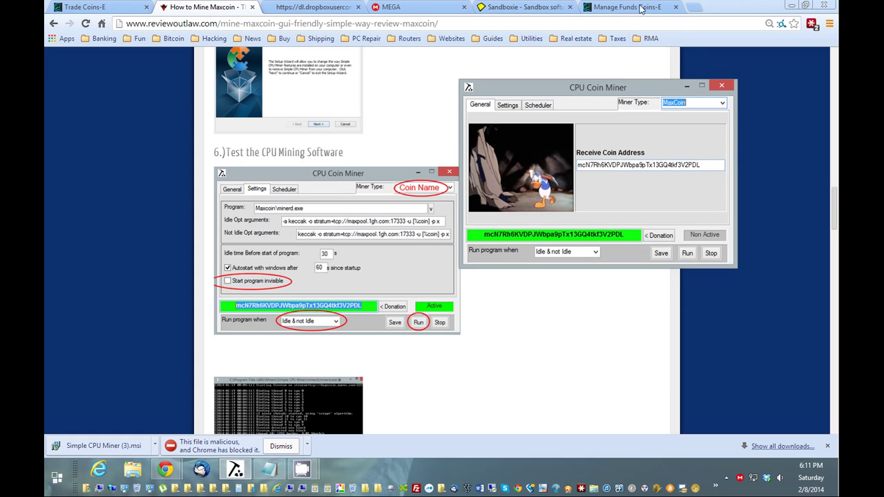
Replace the Receive Coin Address with the copied Maxcoin deposit address
{"action": "left_click_drag", "start_coordinate": [706, 166], "coordinate": [575, 165]}
{"action": "key", "text": "ctrl+c"}
{"action": "right_click", "coordinate": [599, 165]}
{"action": "left_click", "coordinate": [627, 212]}
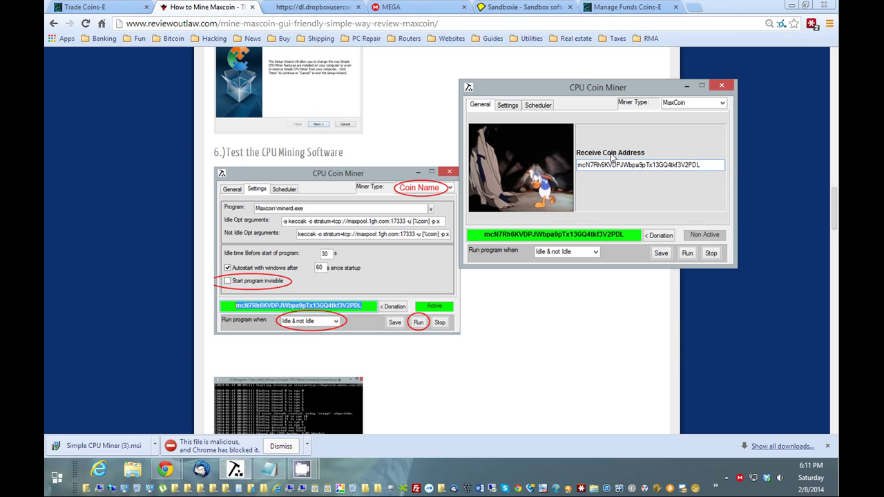
Compare the miner's settings with the guide's test configuration and save them
{"action": "left_click", "coordinate": [508, 105]}
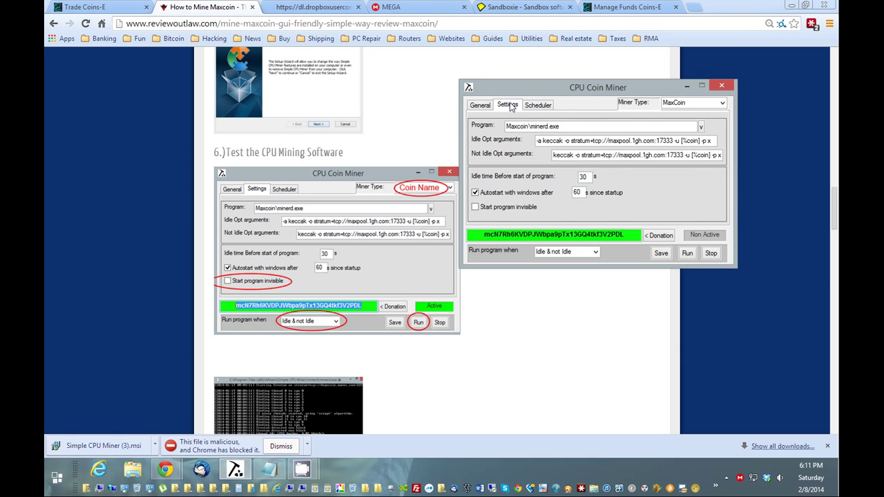
{"action": "left_click_drag", "start_coordinate": [568, 87], "coordinate": [589, 88]}
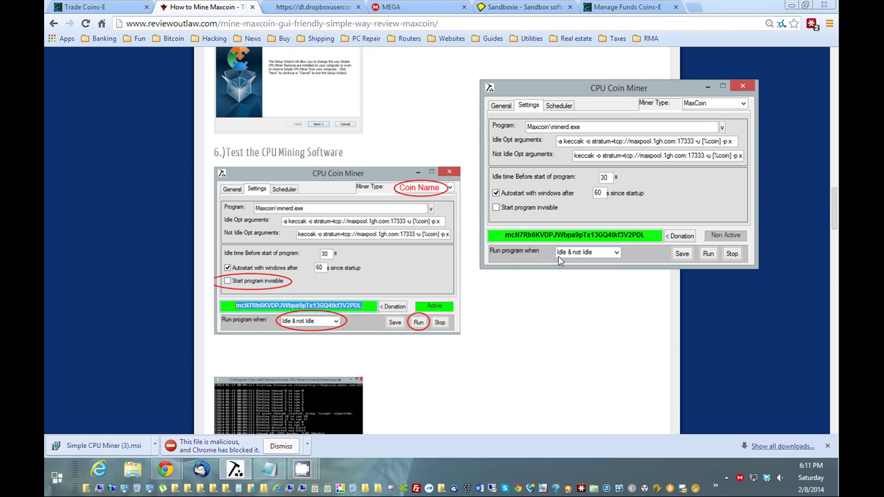
{"action": "left_click", "coordinate": [682, 254]}
{"action": "left_click", "coordinate": [469, 272]}
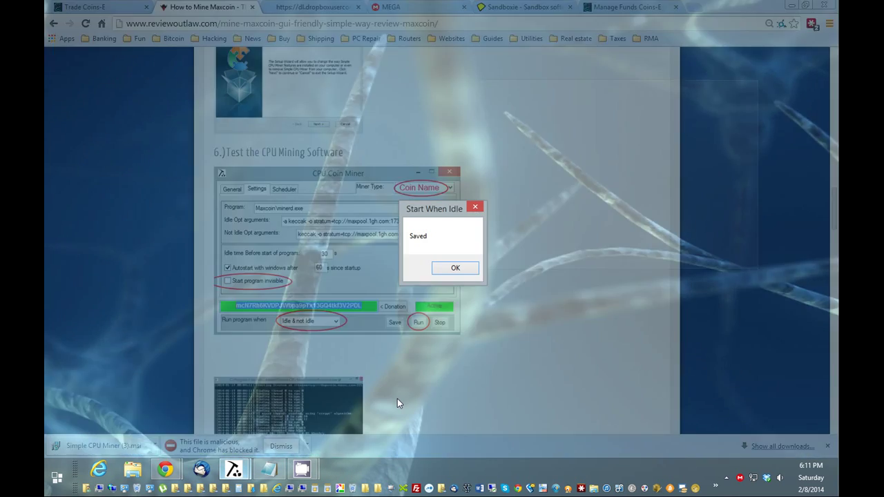
{"action": "left_click", "coordinate": [397, 398]}
{"action": "left_click", "coordinate": [455, 267]}
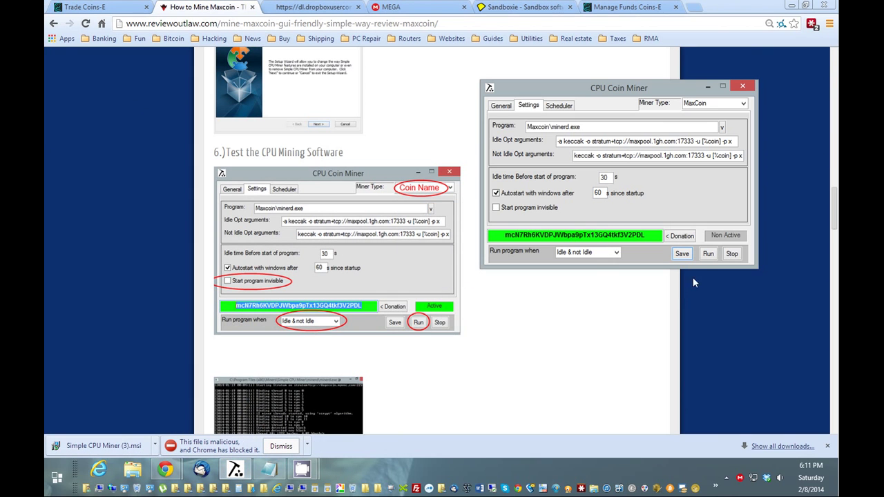
Run the MaxCoin miner as a test, place its minerd.exe console beside the guide, and stop the miner
{"action": "left_click", "coordinate": [707, 254]}
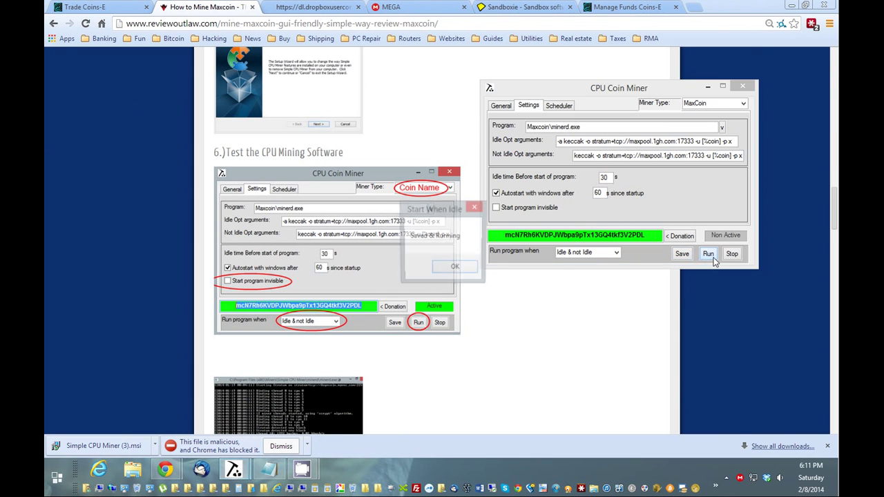
{"action": "left_click", "coordinate": [463, 267]}
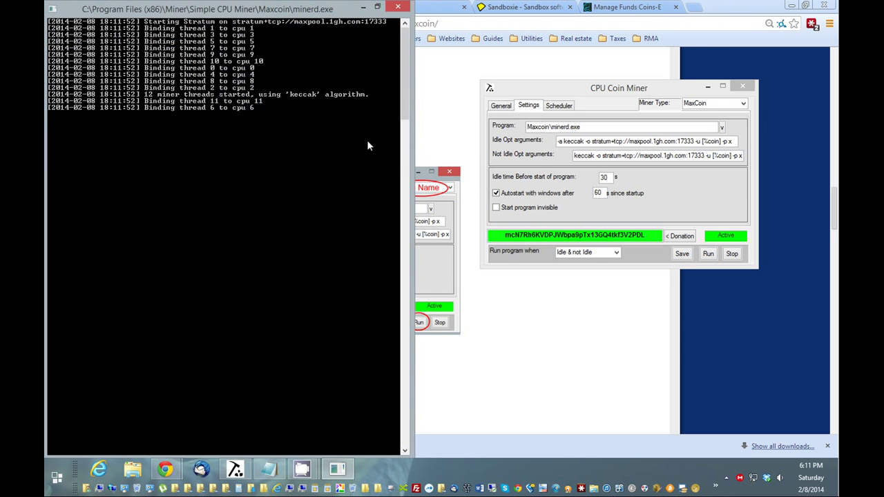
{"action": "left_click_drag", "start_coordinate": [295, 9], "coordinate": [701, 38]}
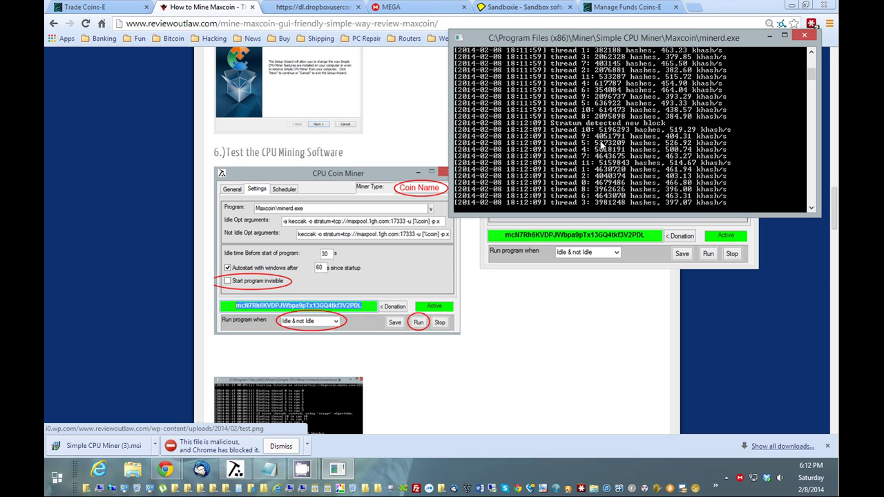
{"action": "left_click", "coordinate": [732, 254]}
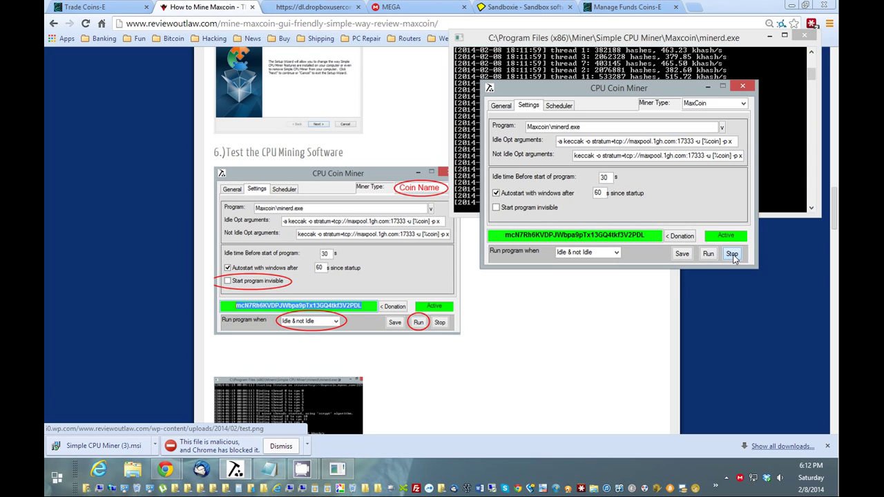
Following the guide's Run Software on PC IDLE section, enable Start program invisible and set the program to run when Pc Idle
{"action": "scroll", "coordinate": [564, 333], "scroll_direction": "down", "scroll_amount": 5}
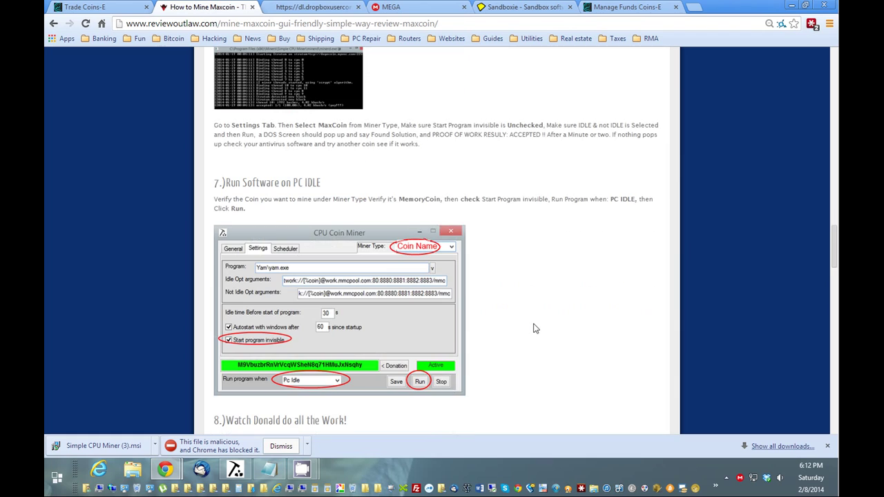
{"action": "left_click", "coordinate": [235, 470]}
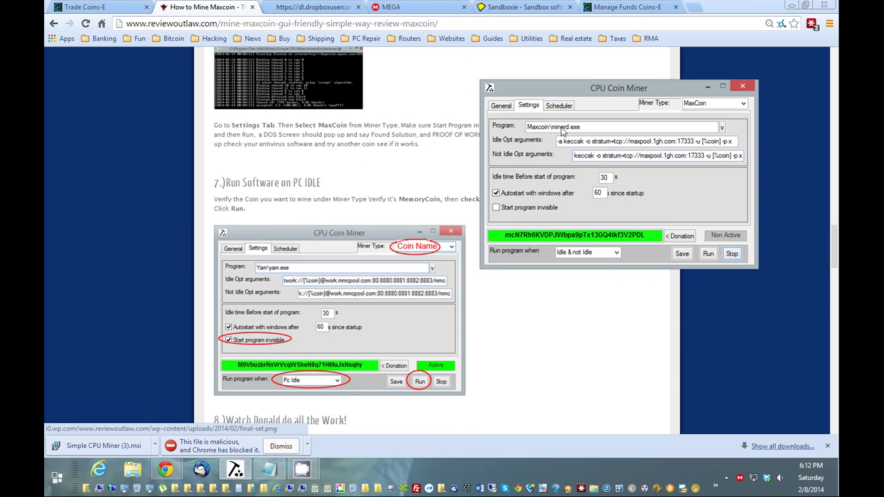
{"action": "left_click", "coordinate": [502, 106]}
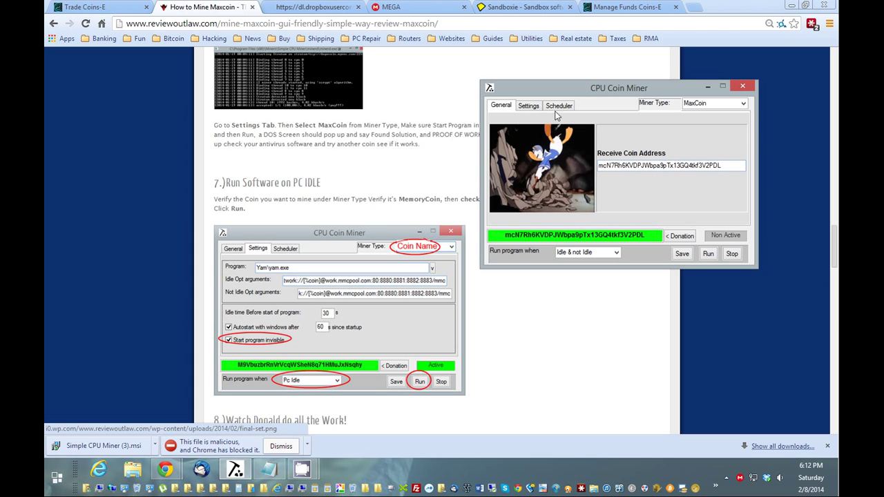
{"action": "left_click", "coordinate": [529, 107]}
{"action": "left_click", "coordinate": [496, 208]}
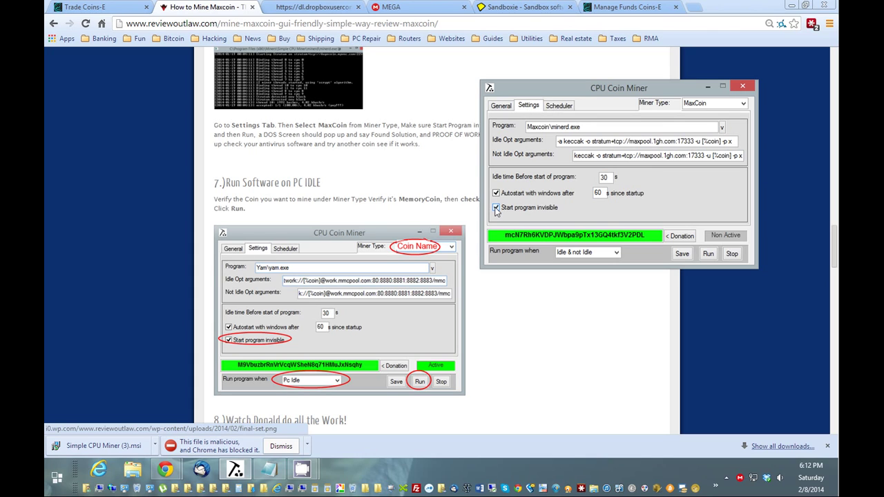
{"action": "left_click", "coordinate": [616, 252]}
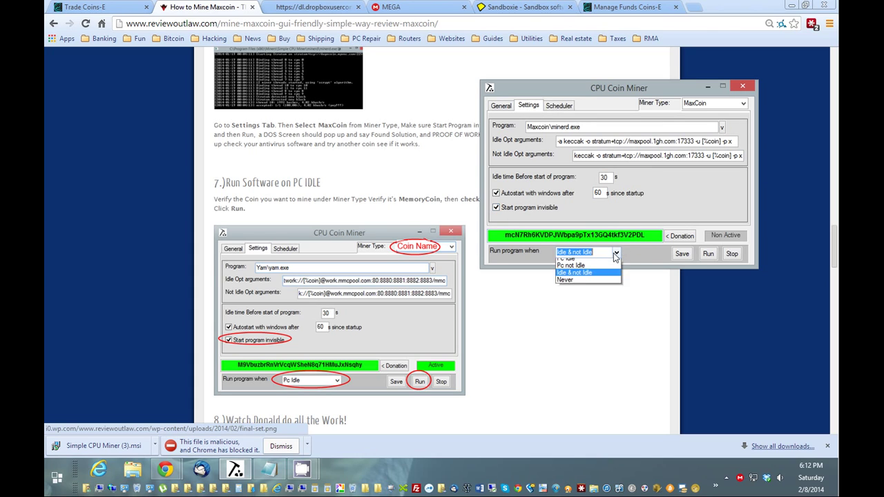
{"action": "left_click", "coordinate": [576, 261]}
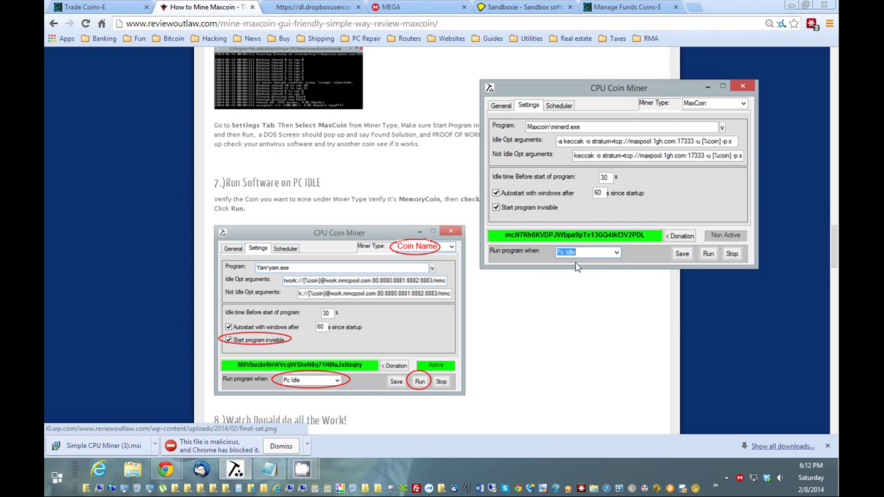
{"action": "left_click", "coordinate": [744, 104]}
{"action": "left_click", "coordinate": [744, 103]}
Save the idle mining configuration and start the miner with it
{"action": "left_click", "coordinate": [683, 254]}
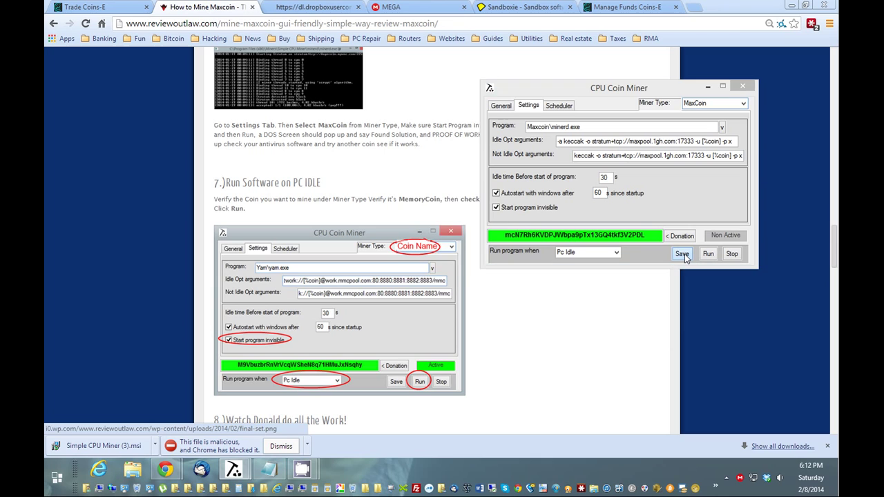
{"action": "left_click", "coordinate": [464, 272]}
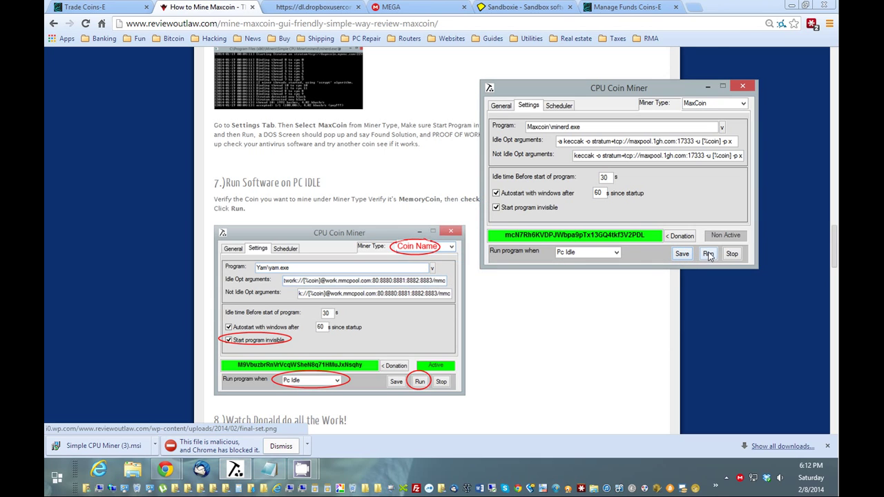
{"action": "left_click", "coordinate": [708, 254]}
{"action": "left_click", "coordinate": [461, 272]}
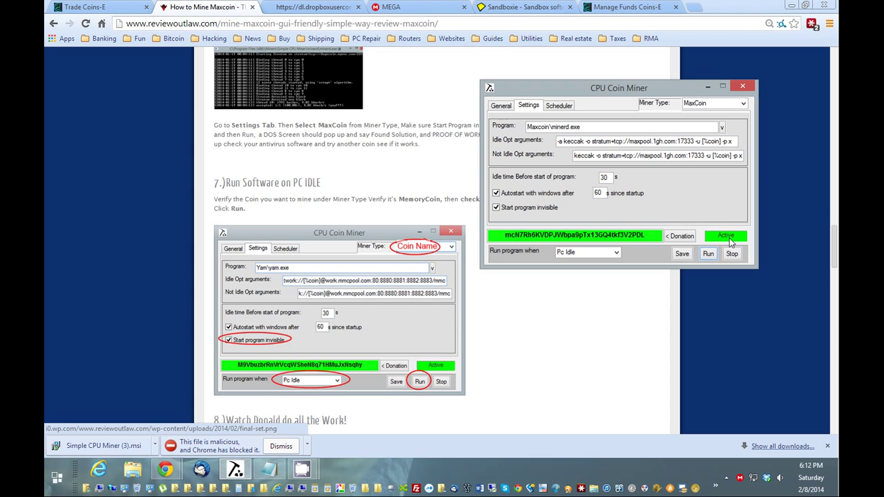
Close the CPU Coin Miner window to the system tray, reopen it from there, and place it beside the guide
{"action": "left_click_drag", "start_coordinate": [678, 89], "coordinate": [698, 72]}
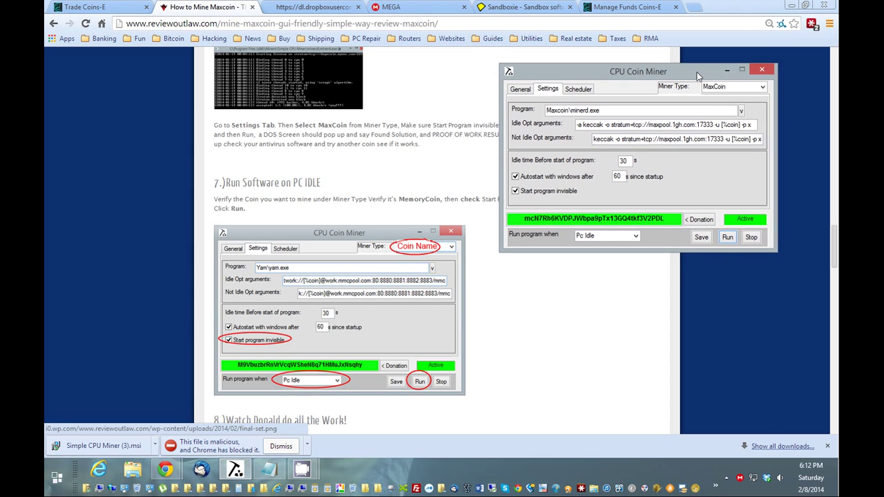
{"action": "left_click", "coordinate": [761, 70]}
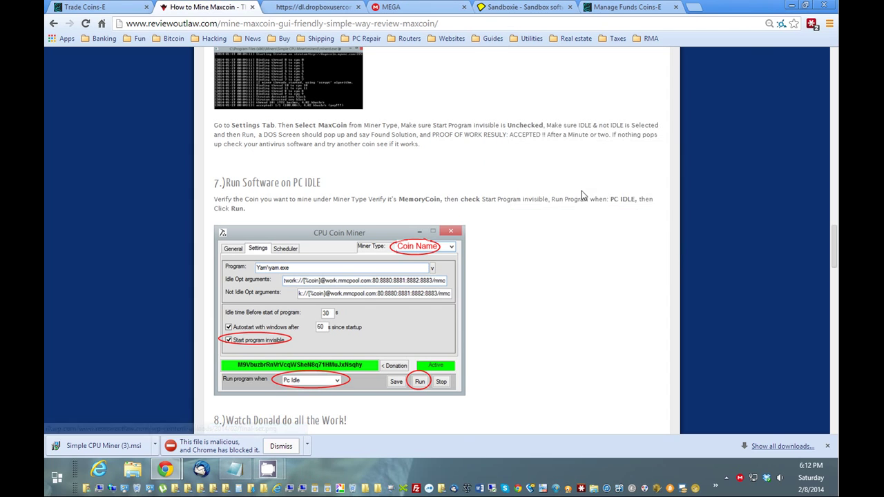
{"action": "scroll", "coordinate": [577, 200], "scroll_direction": "down", "scroll_amount": 2}
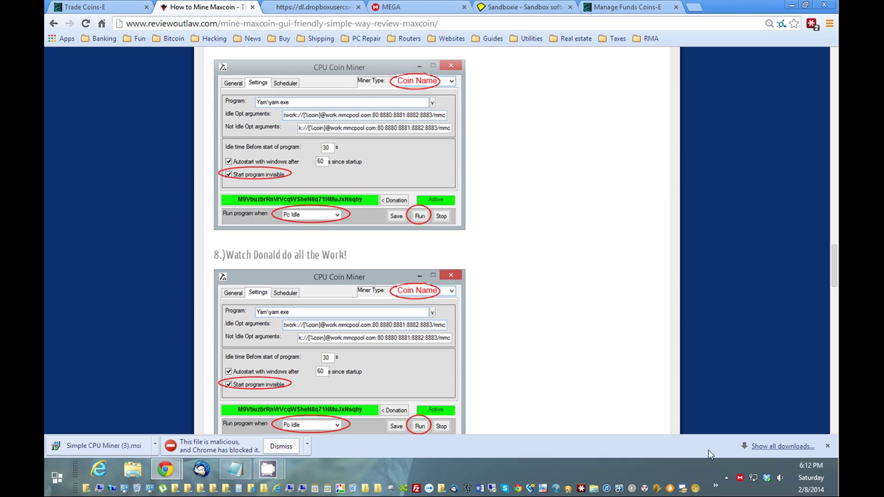
{"action": "left_click", "coordinate": [715, 486]}
{"action": "left_click", "coordinate": [743, 474]}
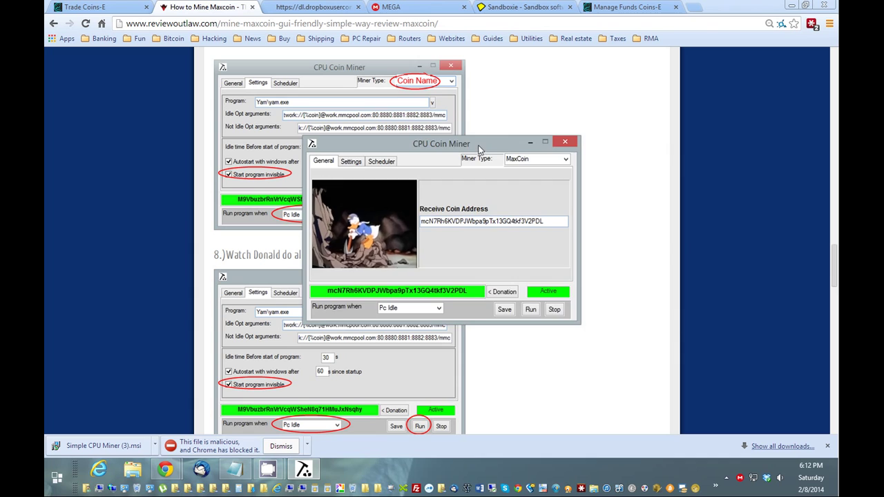
{"action": "left_click_drag", "start_coordinate": [479, 148], "coordinate": [701, 73]}
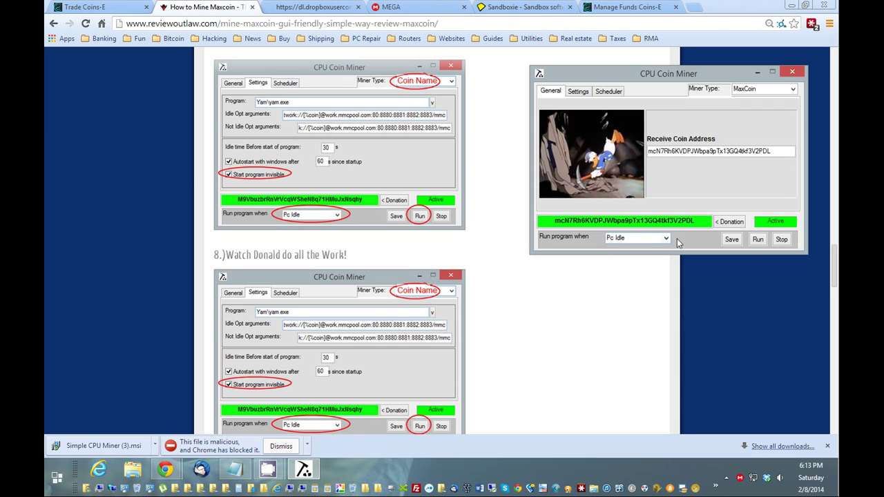
Stop the miner, set it to run when Idle & not Idle, and minimize its window
{"action": "left_click", "coordinate": [780, 239]}
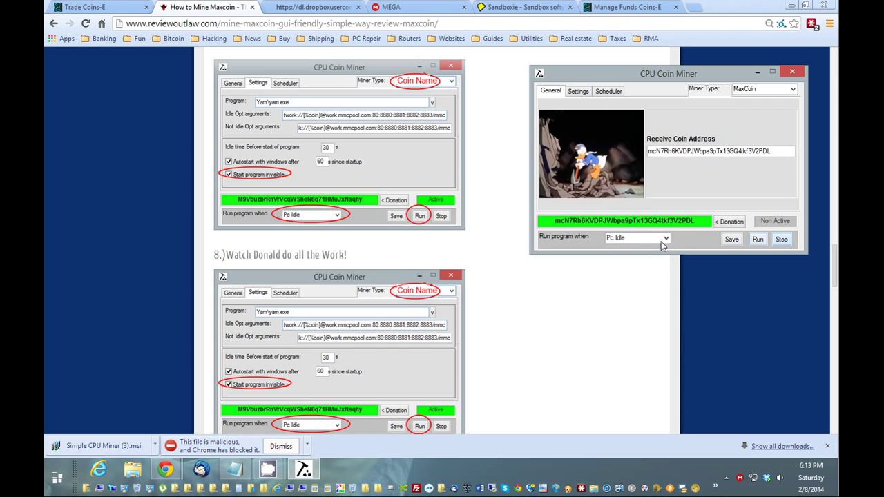
{"action": "left_click", "coordinate": [661, 241]}
{"action": "left_click", "coordinate": [625, 258]}
{"action": "left_click", "coordinate": [758, 73]}
Following the guide's section on excluding Simple CPU Miner, switch to Norton AntiVirus and open its list of items to exclude from scans
{"action": "scroll", "coordinate": [623, 231], "scroll_direction": "down", "scroll_amount": 1}
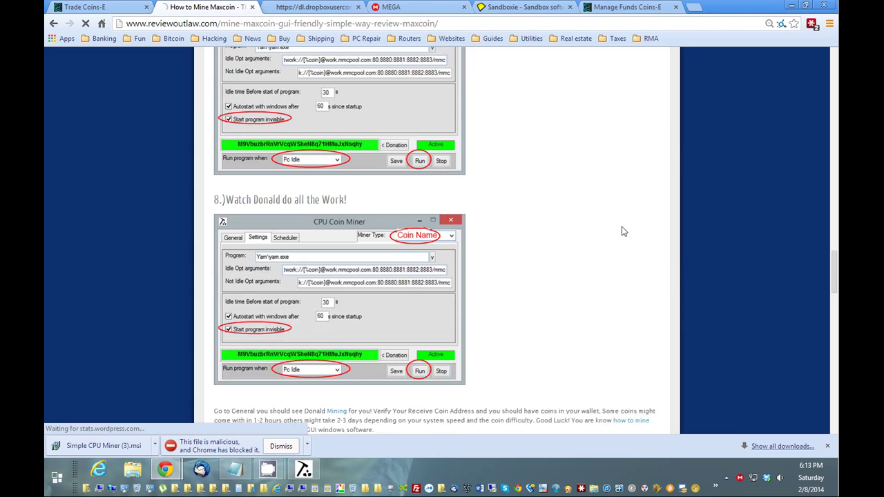
{"action": "scroll", "coordinate": [624, 232], "scroll_direction": "down", "scroll_amount": 2}
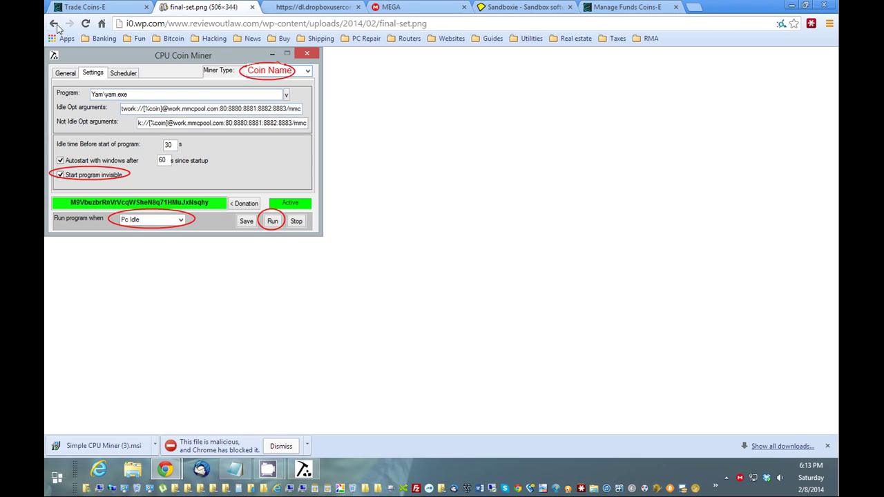
{"action": "left_click", "coordinate": [54, 23]}
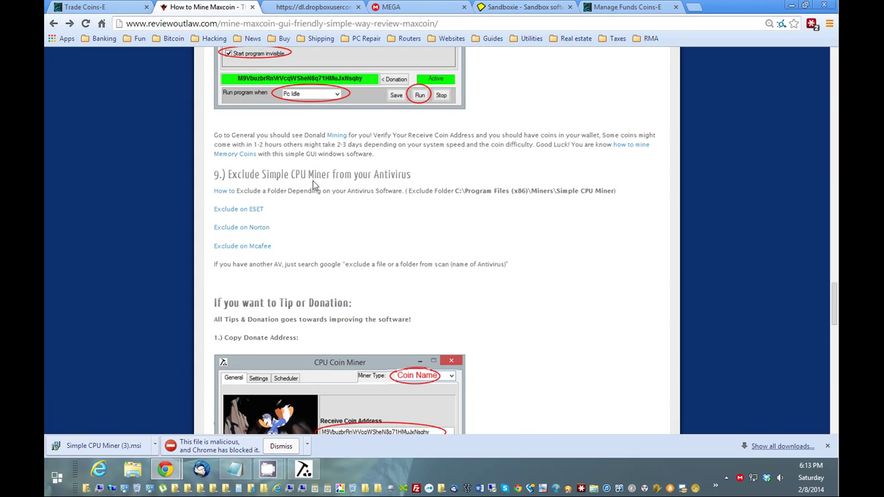
{"action": "left_click", "coordinate": [725, 478]}
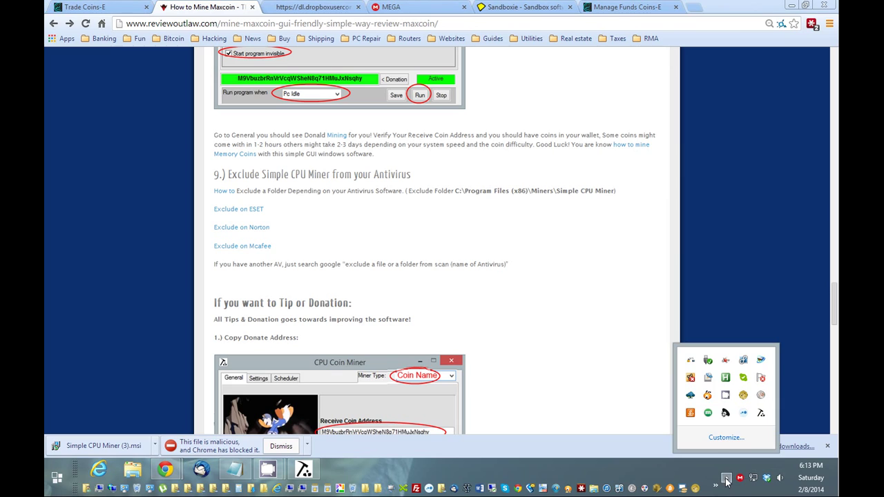
{"action": "right_click", "coordinate": [691, 379]}
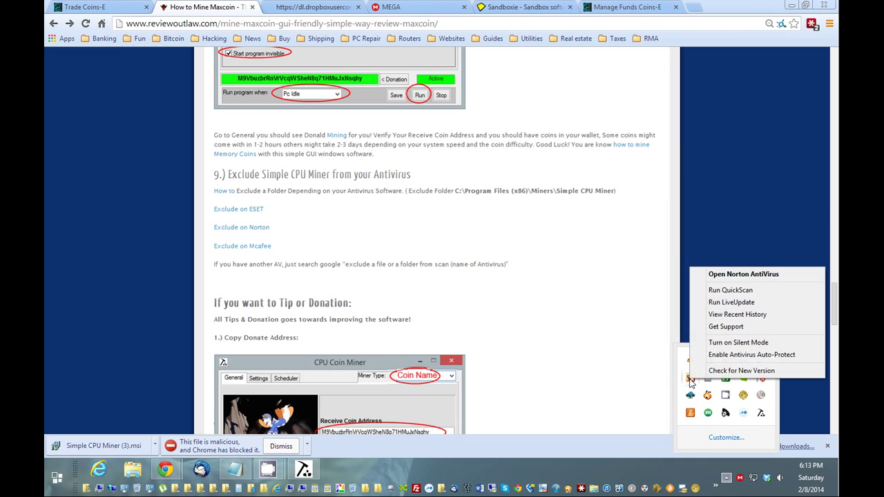
{"action": "left_click", "coordinate": [754, 276]}
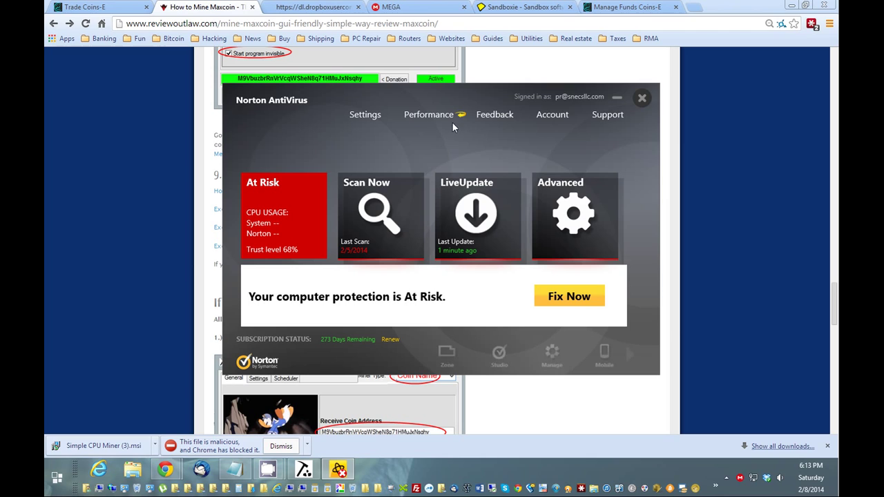
{"action": "left_click", "coordinate": [369, 113]}
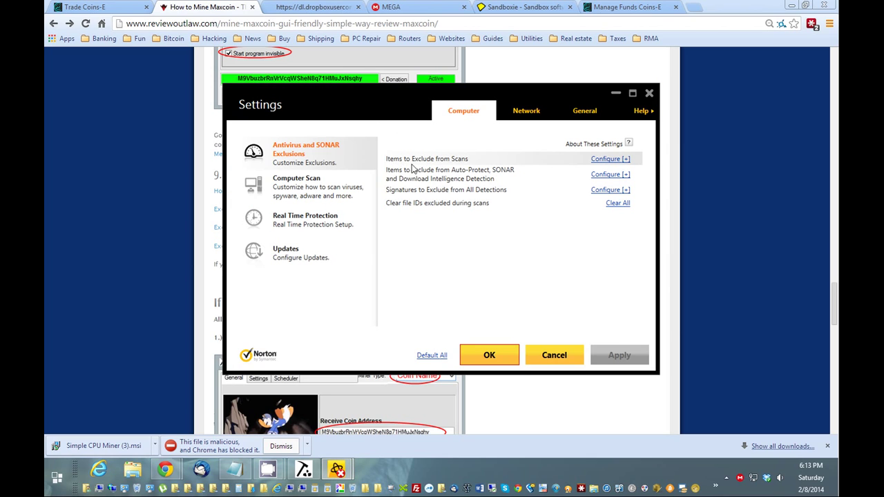
{"action": "left_click", "coordinate": [611, 159]}
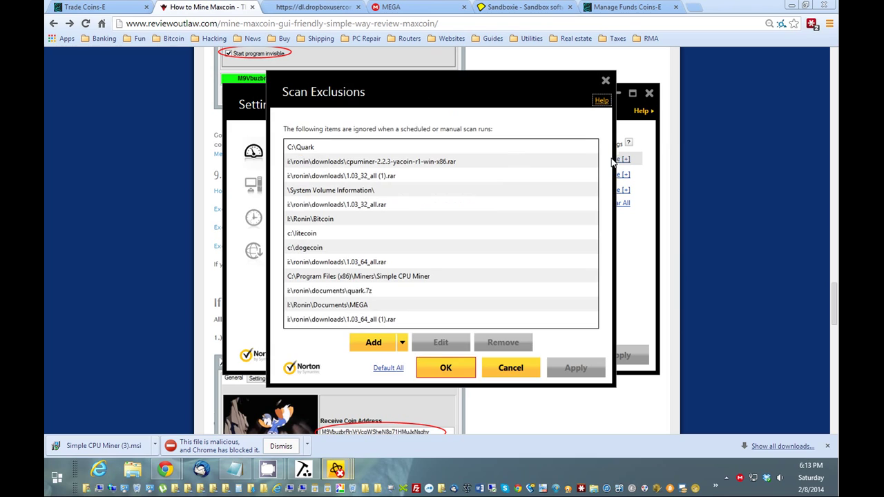
Start a new scan exclusion and choose the folder C:\Program Files (x86)\Miner
{"action": "left_click", "coordinate": [386, 346]}
{"action": "left_click", "coordinate": [376, 360]}
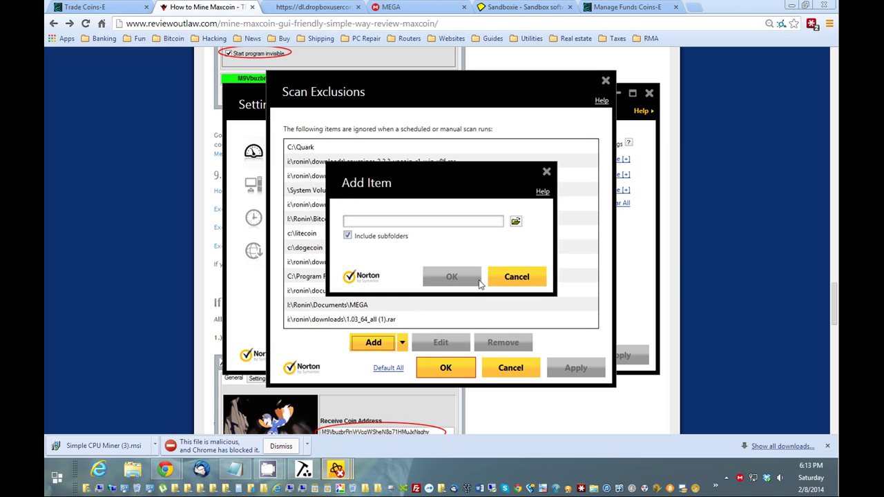
{"action": "left_click", "coordinate": [515, 222]}
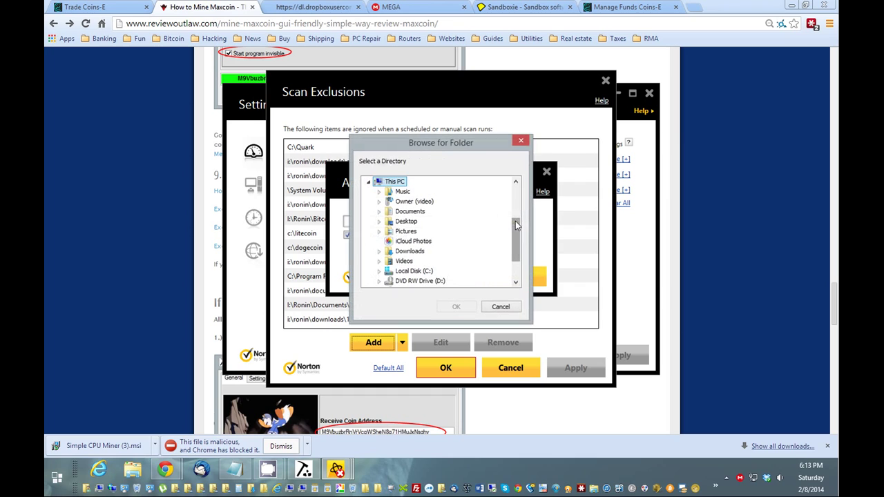
{"action": "scroll", "coordinate": [518, 247], "scroll_direction": "down", "scroll_amount": 1}
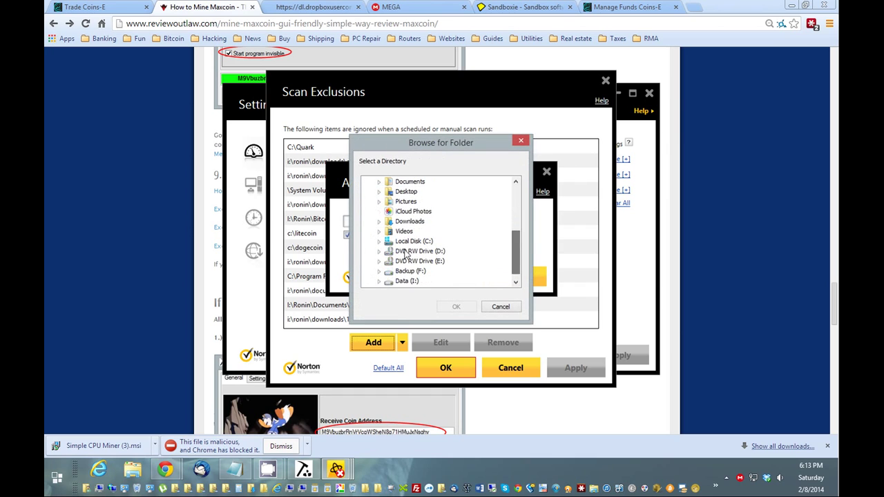
{"action": "left_click", "coordinate": [379, 241]}
{"action": "scroll", "coordinate": [465, 239], "scroll_direction": "down", "scroll_amount": 2}
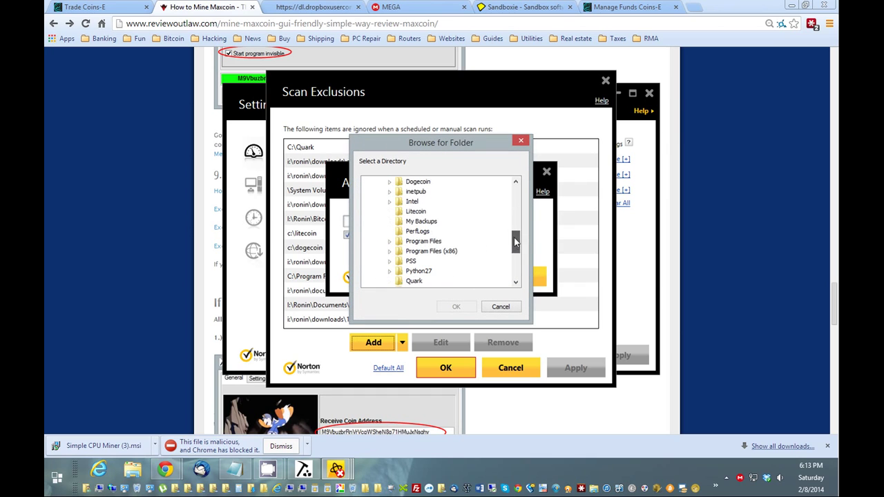
{"action": "left_click", "coordinate": [389, 251]}
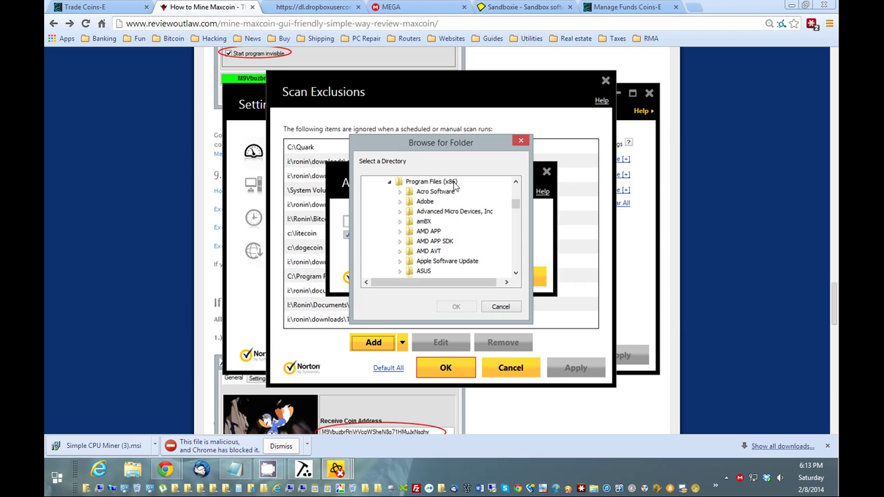
{"action": "left_click_drag", "start_coordinate": [517, 205], "coordinate": [517, 237]}
{"action": "left_click", "coordinate": [423, 211]}
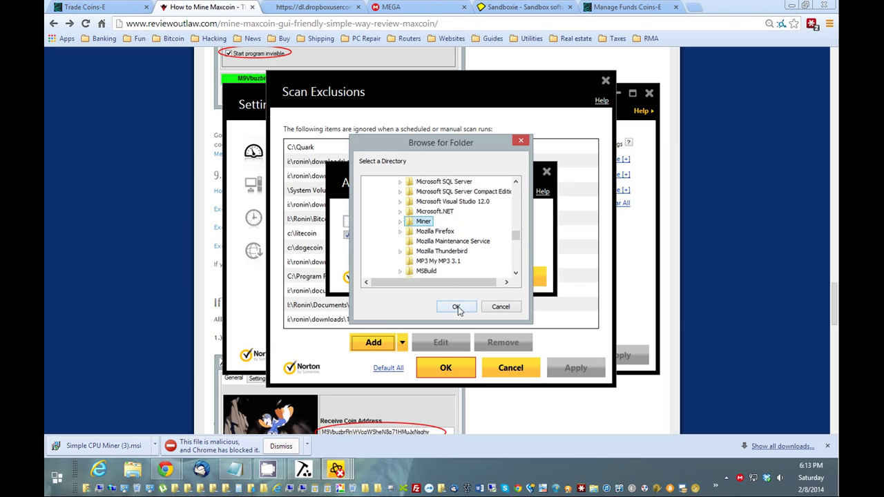
{"action": "left_click", "coordinate": [456, 306]}
Select the folder path for reuse and confirm the scan exclusion with subfolders included
{"action": "left_click_drag", "start_coordinate": [442, 222], "coordinate": [346, 223]}
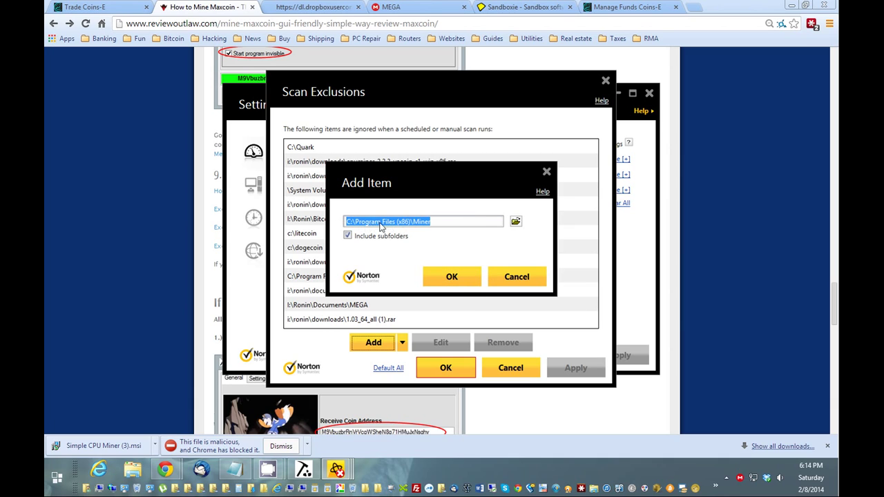
{"action": "left_click", "coordinate": [453, 281]}
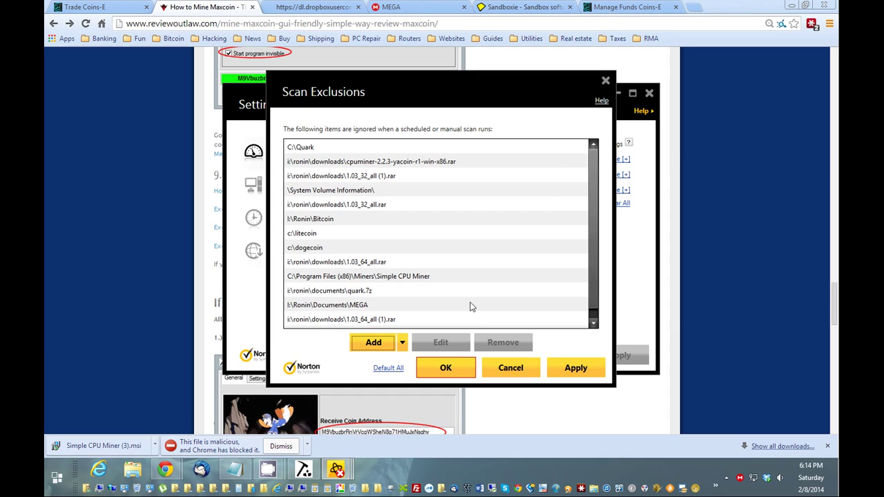
{"action": "left_click", "coordinate": [446, 369]}
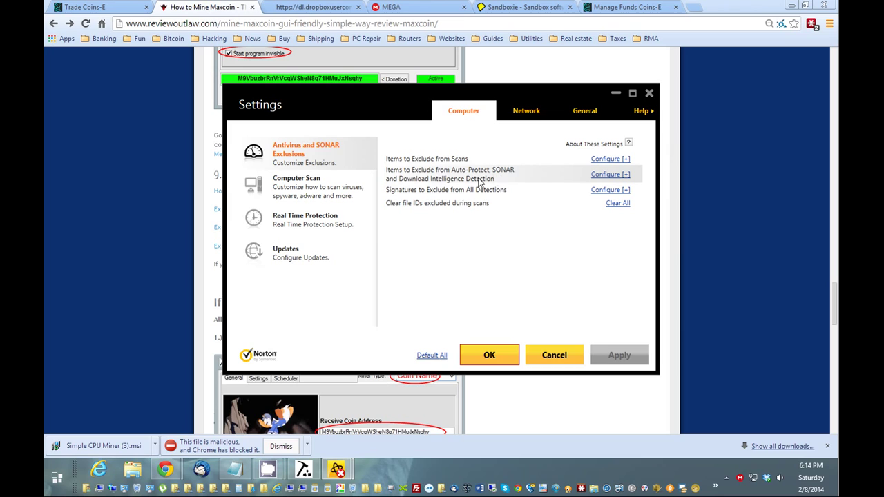
Exclude C:\Program Files (x86)\Miner from Auto-Protect, SONAR and Download Intelligence Detection as well, and confirm the Norton settings
{"action": "left_click", "coordinate": [612, 174]}
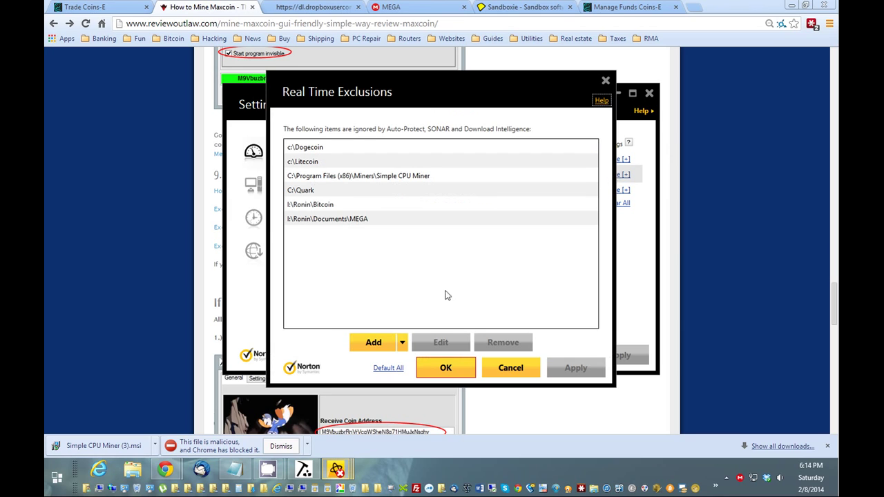
{"action": "left_click", "coordinate": [377, 343]}
{"action": "left_click", "coordinate": [379, 358]}
{"action": "type", "text": "C:\\Program Files (x86)\\Miners\\Simple CPU Miner"}
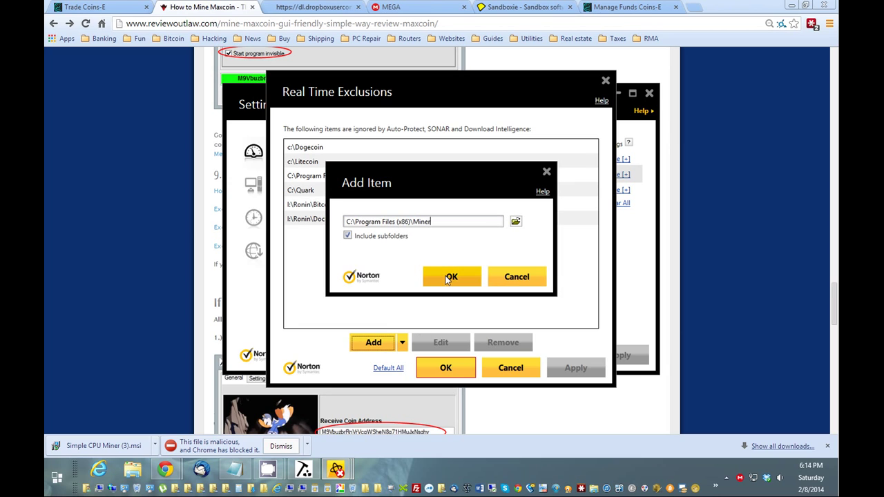
{"action": "left_click", "coordinate": [449, 277]}
{"action": "left_click", "coordinate": [575, 368]}
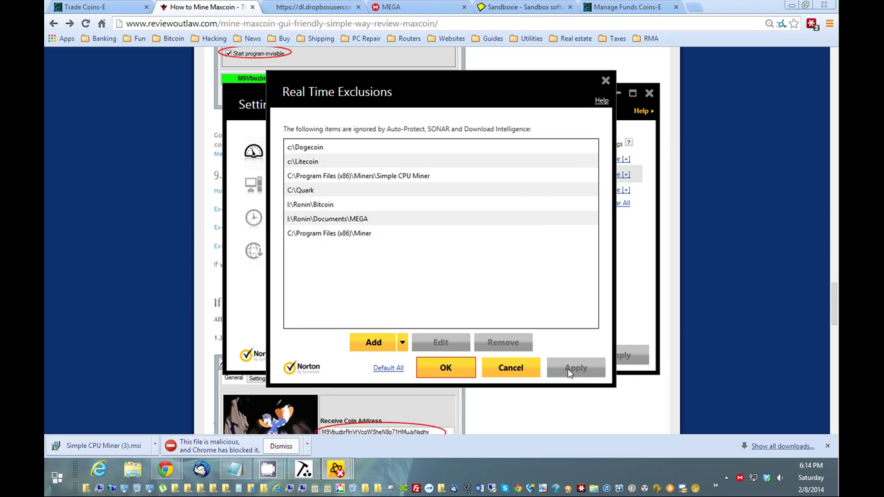
{"action": "left_click", "coordinate": [450, 371]}
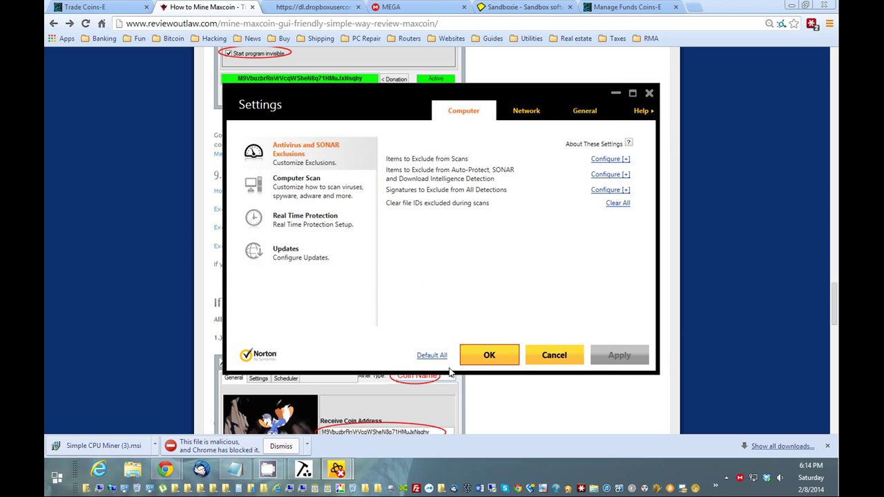
{"action": "left_click", "coordinate": [492, 356]}
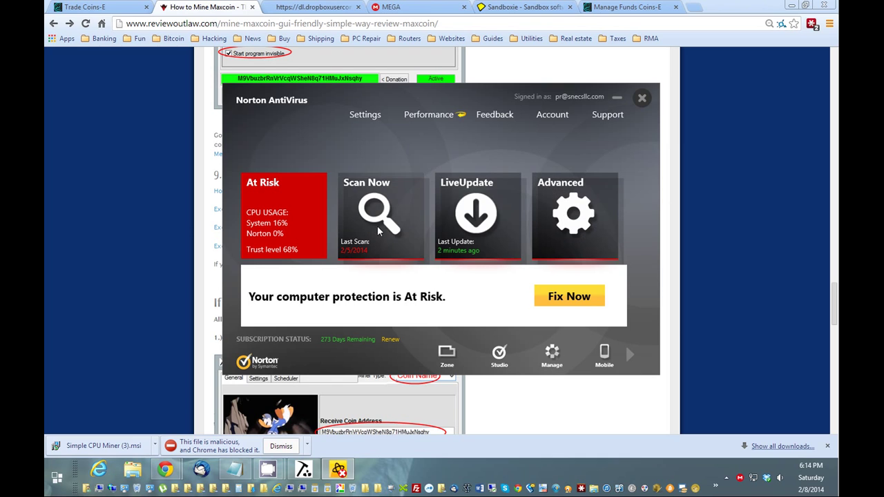
Use Norton's Fix Now to restore Auto-Protect and SONAR Protection, and close Norton AntiVirus
{"action": "left_click", "coordinate": [590, 295]}
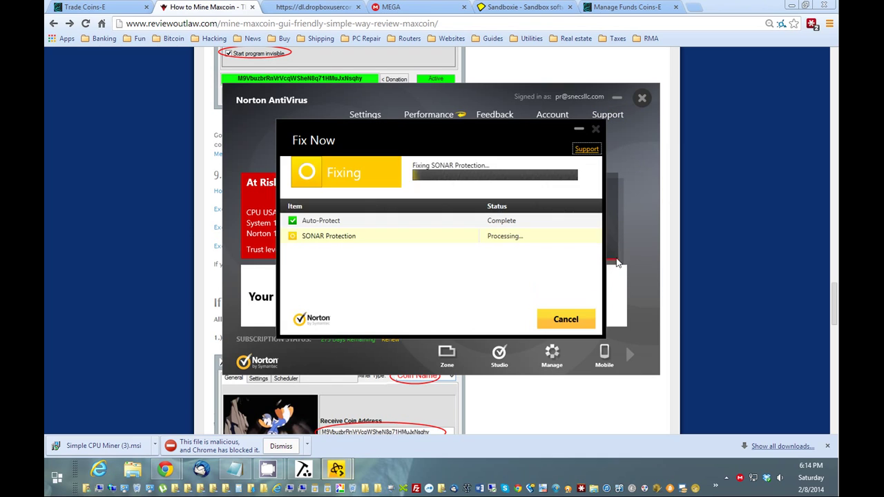
{"action": "left_click", "coordinate": [563, 319]}
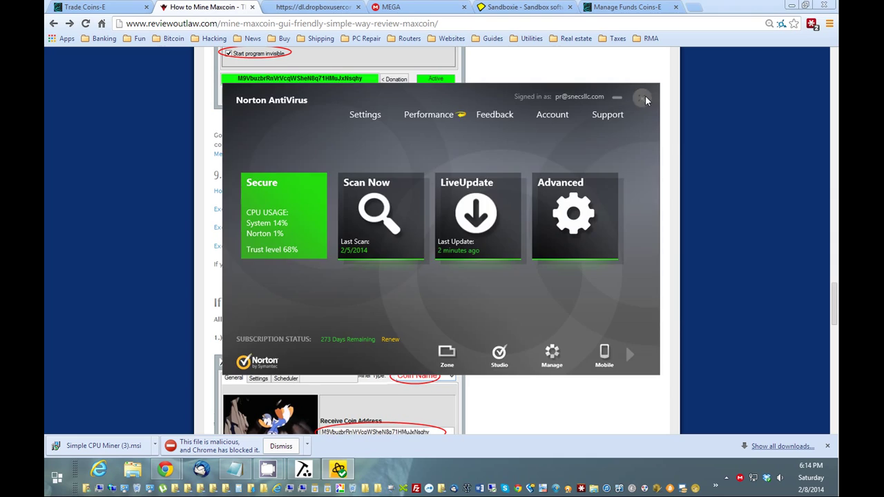
{"action": "left_click", "coordinate": [643, 100]}
Following the guide's donation section, copy the miner's donation address and view the Maxcoin withdrawal option on the Coins-E Manage Funds page
{"action": "scroll", "coordinate": [642, 214], "scroll_direction": "down", "scroll_amount": 3}
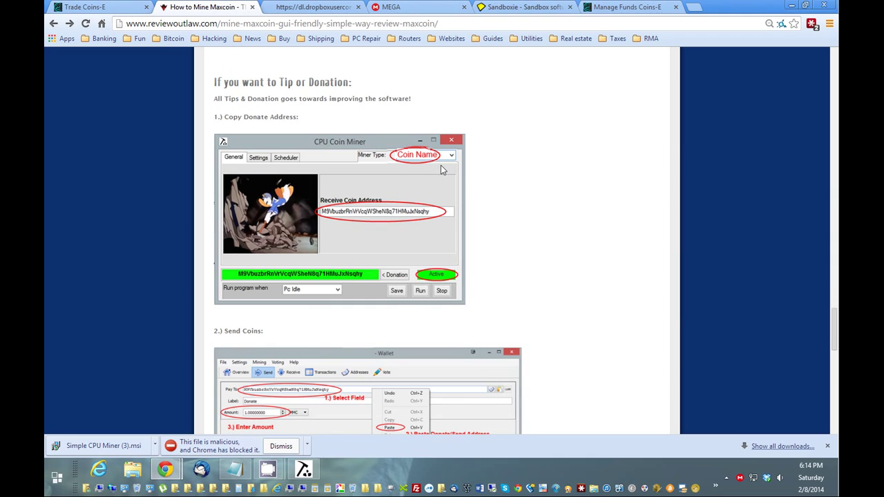
{"action": "left_click", "coordinate": [316, 468]}
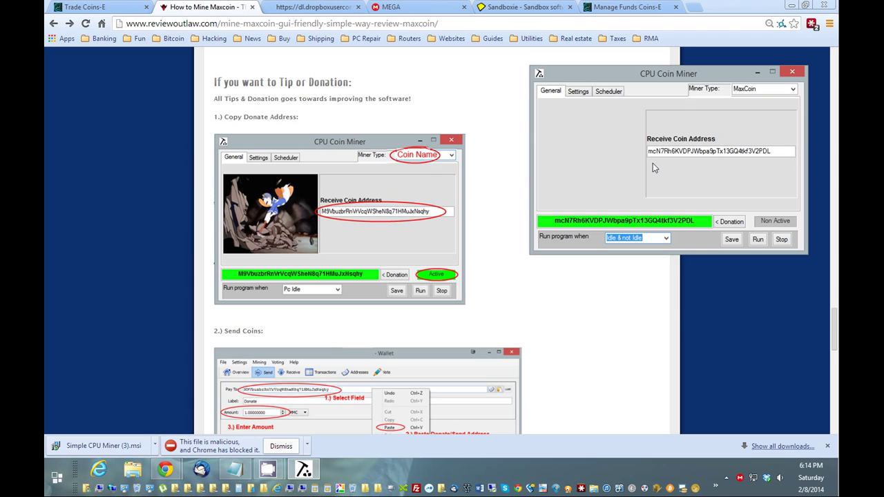
{"action": "left_click_drag", "start_coordinate": [698, 225], "coordinate": [548, 220]}
{"action": "key", "text": "ctrl+c"}
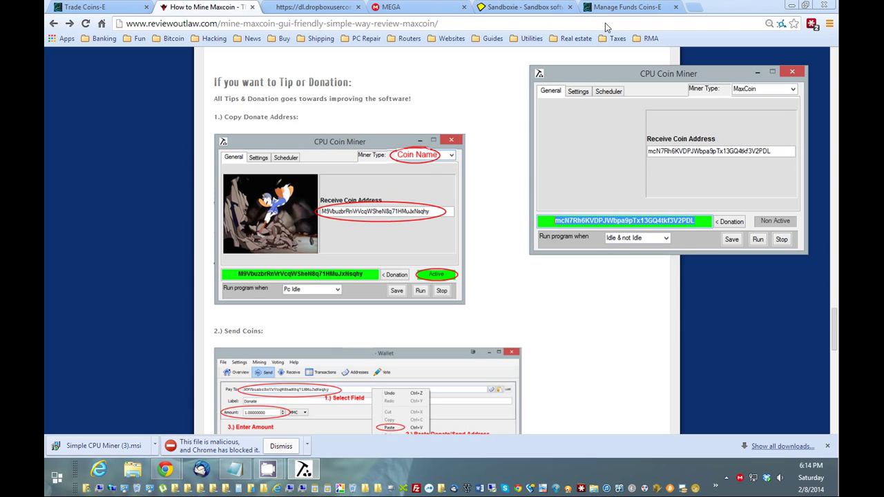
{"action": "left_click", "coordinate": [624, 8]}
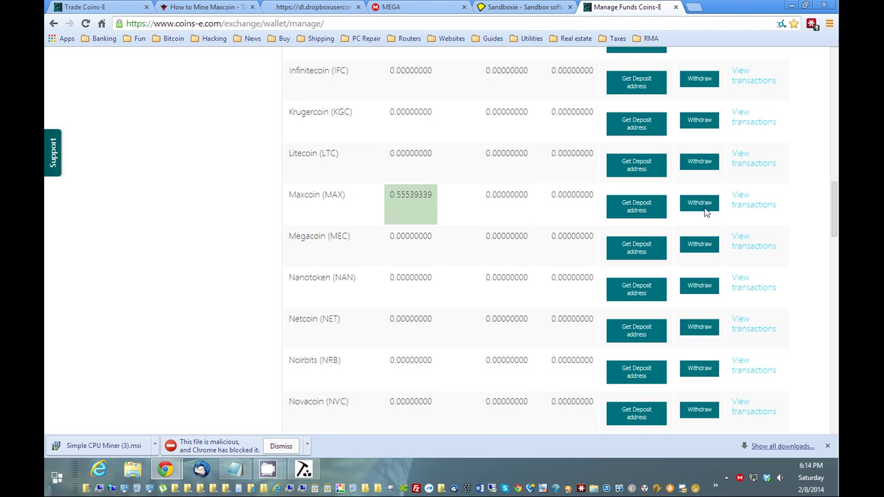
{"action": "left_click", "coordinate": [216, 8]}
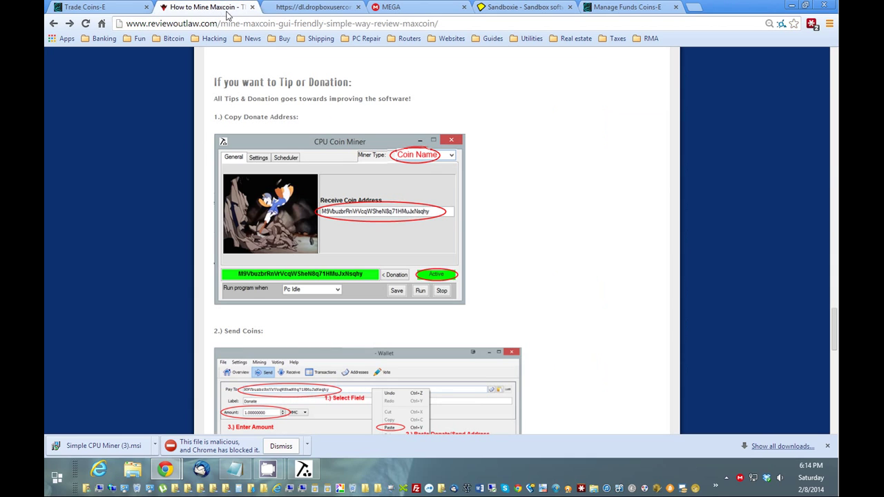
Check the hidden system tray icons and review the guide's Send Coins instructions, returning to the guide's beginning
{"action": "left_click", "coordinate": [726, 478]}
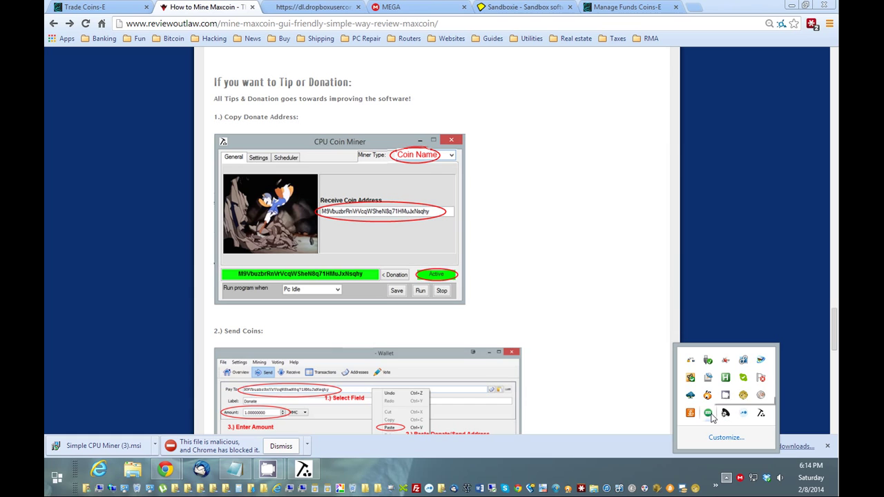
{"action": "left_click", "coordinate": [559, 257]}
{"action": "scroll", "coordinate": [558, 257], "scroll_direction": "down", "scroll_amount": 3}
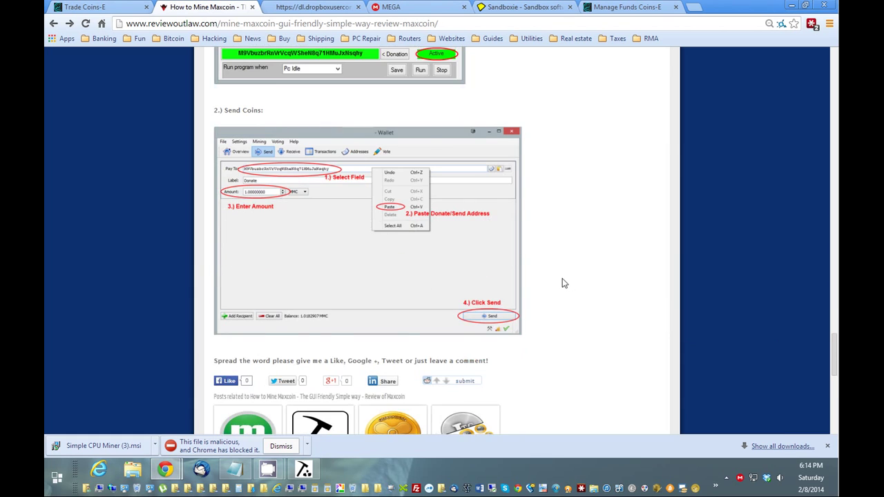
{"action": "scroll", "coordinate": [562, 279], "scroll_direction": "down", "scroll_amount": 2}
{"action": "scroll", "coordinate": [562, 278], "scroll_direction": "up", "scroll_amount": 3}
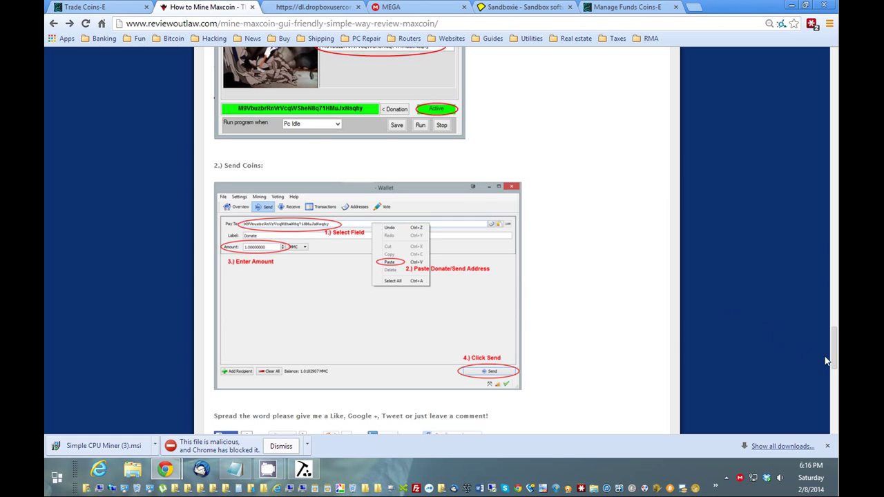
{"action": "left_click_drag", "start_coordinate": [834, 348], "coordinate": [694, 101]}
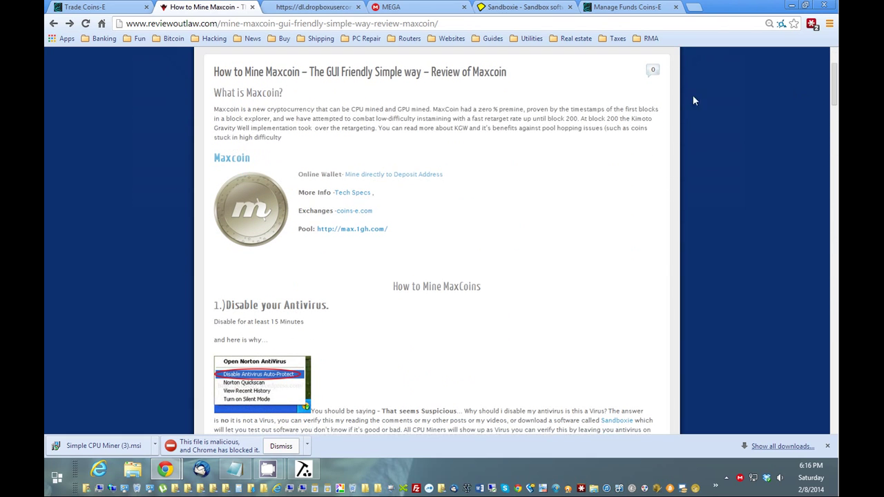
Open the Current Price bookmark from the Bitcoin Prices folder in the blank Dropbox download tab
{"action": "left_click", "coordinate": [302, 8]}
{"action": "left_click", "coordinate": [169, 39]}
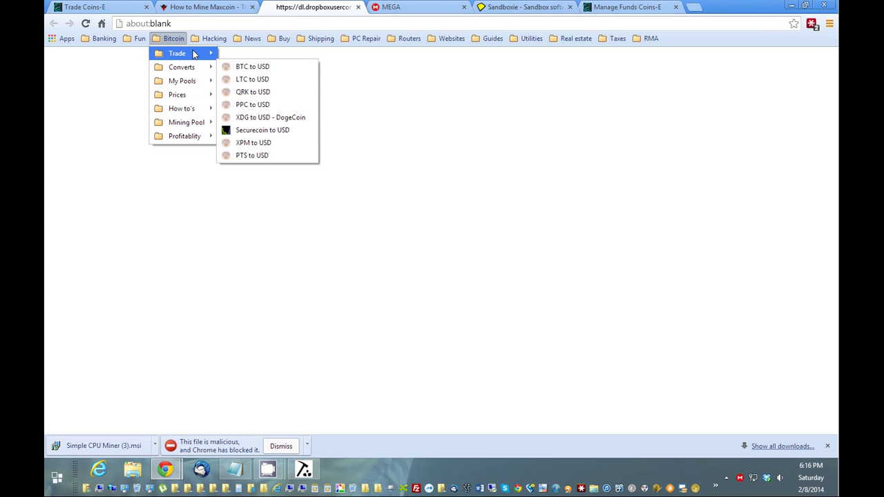
{"action": "mouse_move", "coordinate": [194, 54]}
{"action": "mouse_move", "coordinate": [204, 95]}
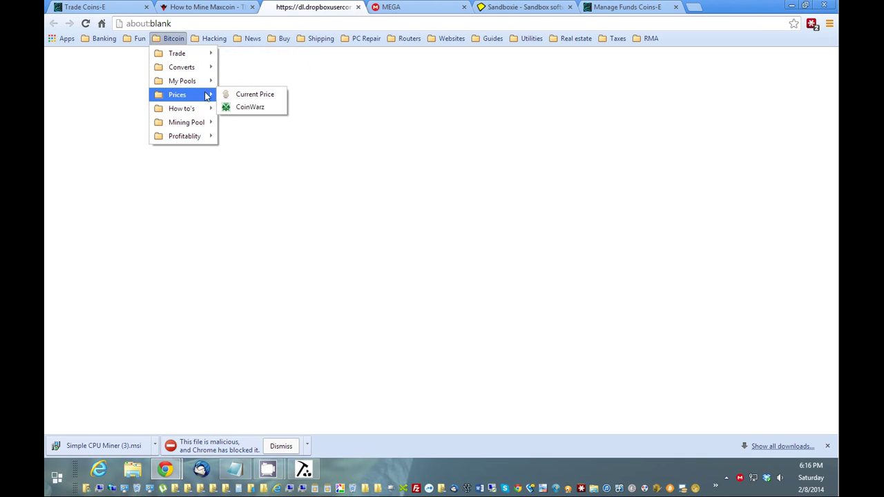
{"action": "left_click", "coordinate": [239, 95]}
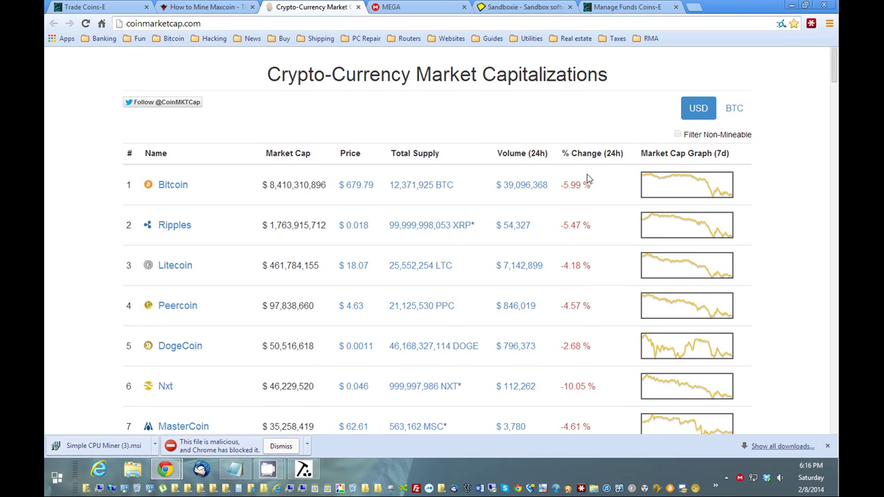
Examine the prices and market capitalizations in the crypto-currency list, continuing down to the lower-ranked coins
{"action": "scroll", "coordinate": [588, 178], "scroll_direction": "down", "scroll_amount": 5}
{"action": "scroll", "coordinate": [343, 173], "scroll_direction": "up", "scroll_amount": 3}
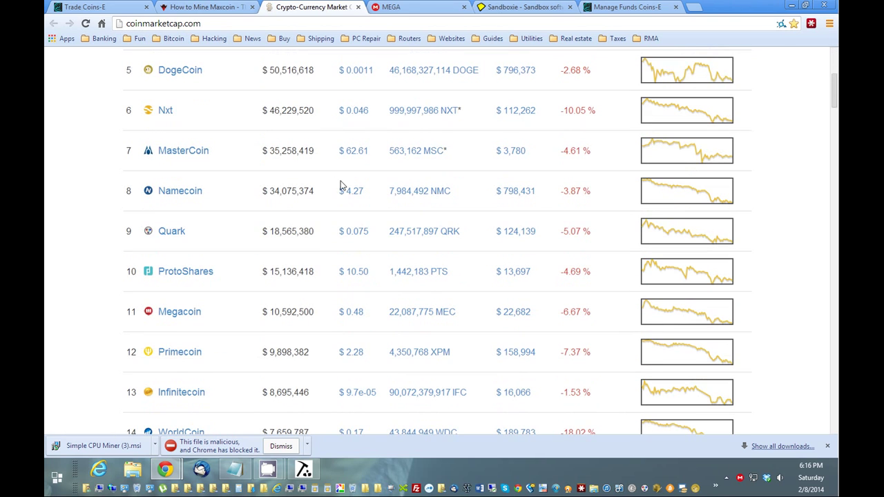
{"action": "scroll", "coordinate": [419, 216], "scroll_direction": "up", "scroll_amount": 3}
{"action": "scroll", "coordinate": [418, 216], "scroll_direction": "down", "scroll_amount": 6}
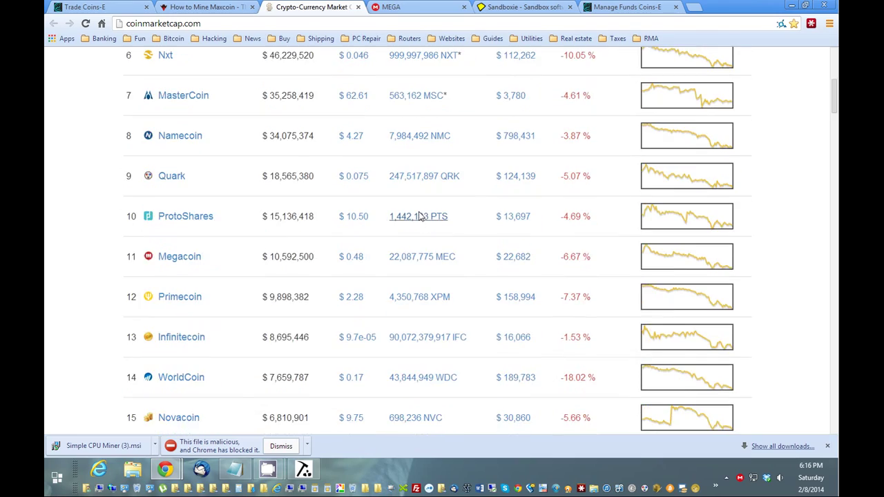
{"action": "scroll", "coordinate": [419, 216], "scroll_direction": "down", "scroll_amount": 10}
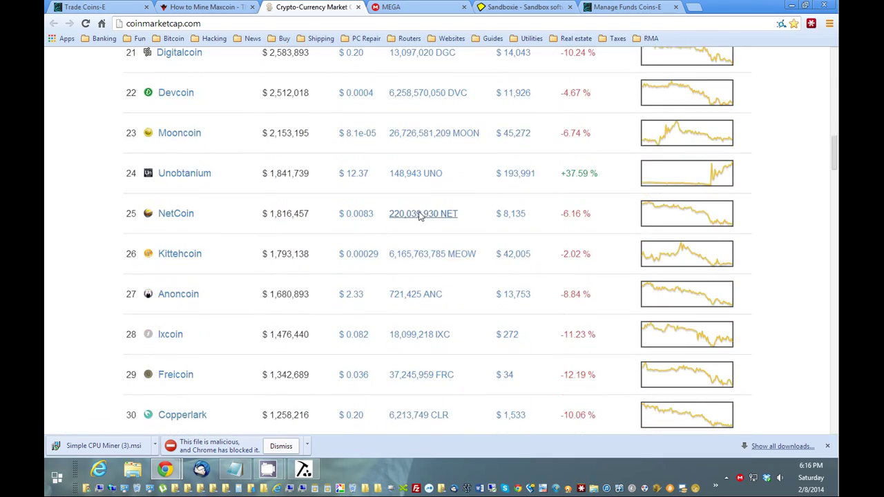
{"action": "scroll", "coordinate": [419, 216], "scroll_direction": "down", "scroll_amount": 14}
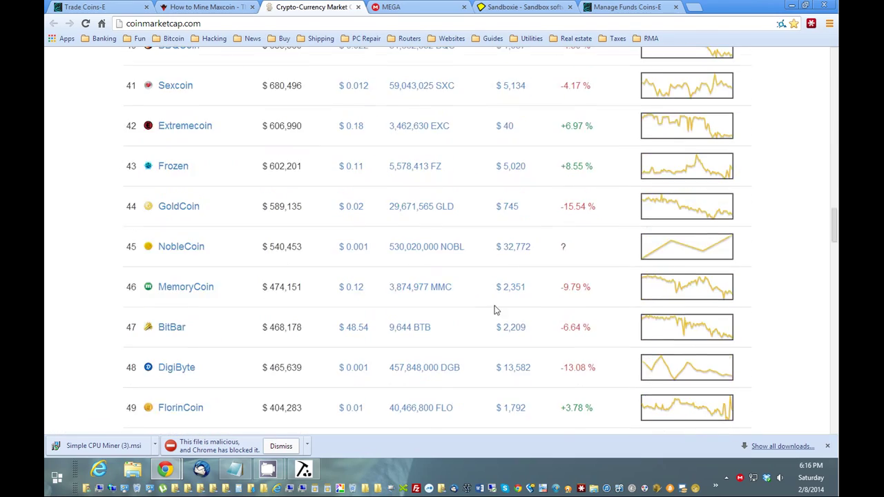
{"action": "scroll", "coordinate": [235, 312], "scroll_direction": "down", "scroll_amount": 12}
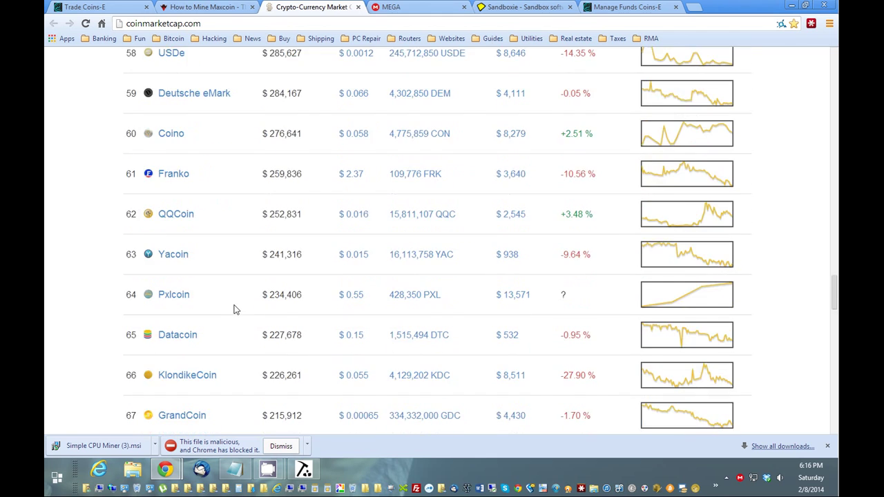
{"action": "scroll", "coordinate": [233, 306], "scroll_direction": "down", "scroll_amount": 4}
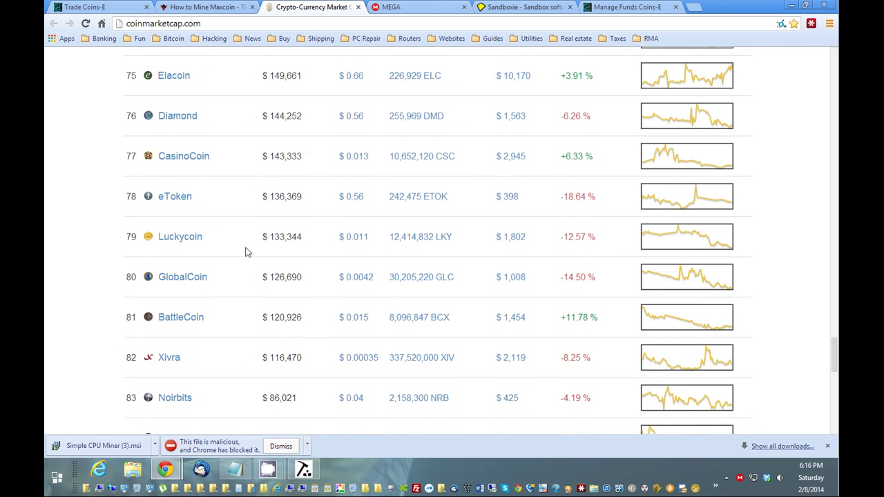
Open the max.1gh.com pool from the Maxcoin guide and look up the user stats for the copied MaxCoin wallet address
{"action": "left_click", "coordinate": [207, 8]}
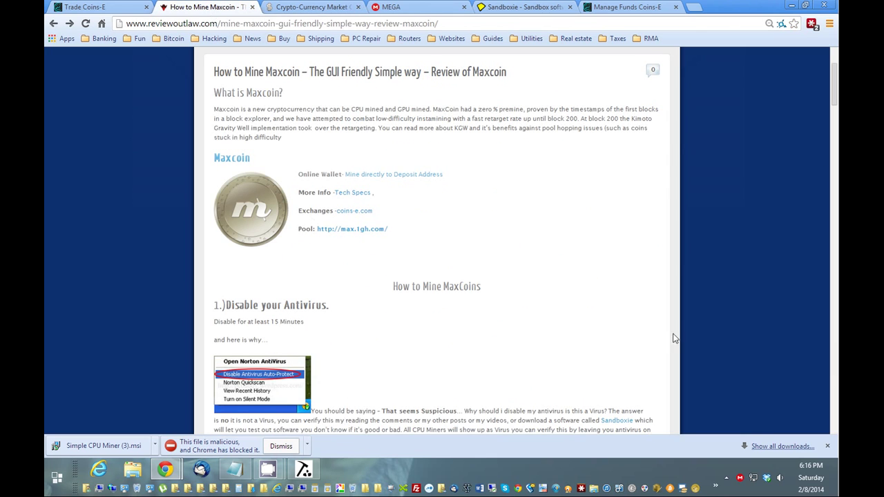
{"action": "left_click", "coordinate": [378, 231]}
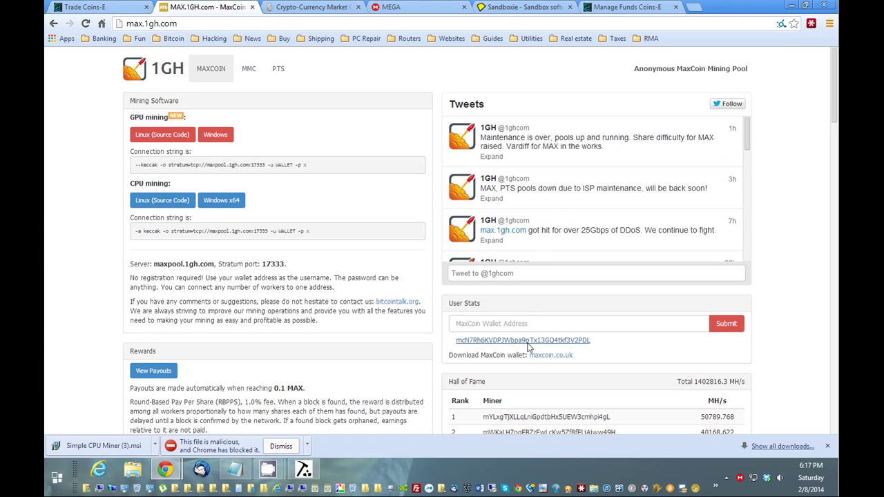
{"action": "left_click", "coordinate": [507, 329]}
{"action": "key", "text": "ctrl+v"}
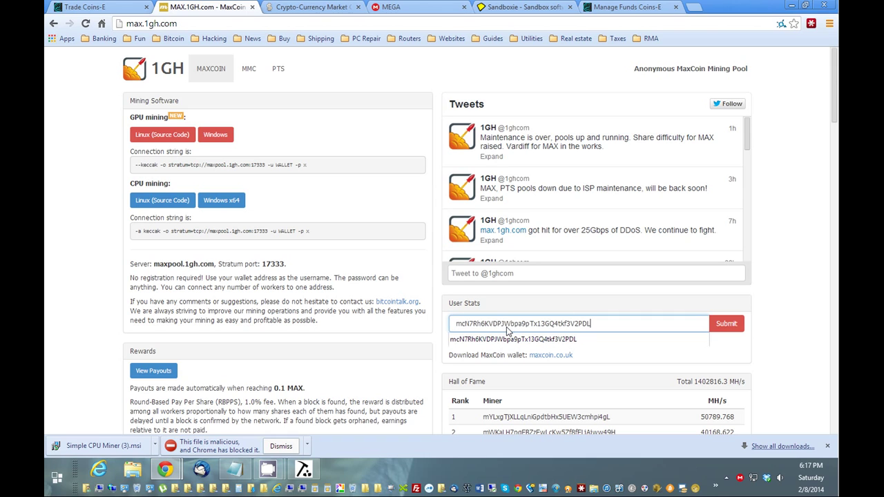
{"action": "left_click", "coordinate": [742, 329]}
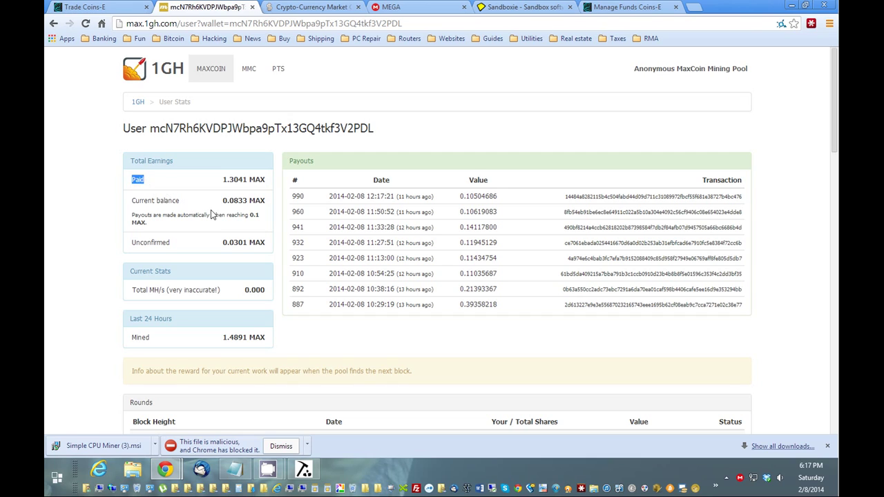
Review the current balance and the latest payout date in the pool's user stats, and return to the Maxcoin guide
{"action": "triple_click", "coordinate": [213, 207]}
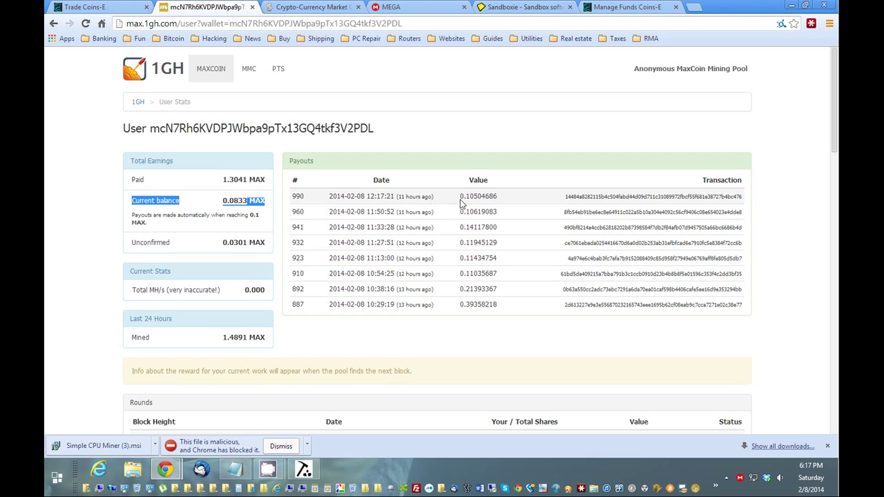
{"action": "left_click_drag", "start_coordinate": [445, 198], "coordinate": [412, 198]}
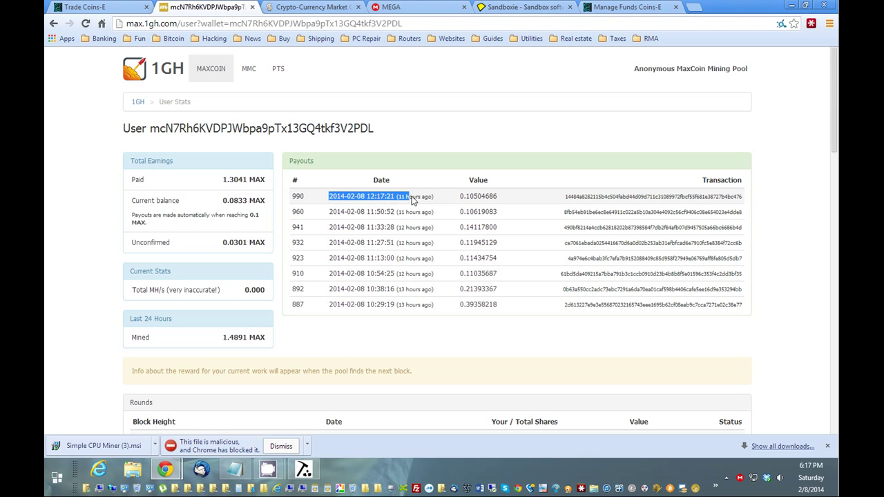
{"action": "scroll", "coordinate": [477, 221], "scroll_direction": "down", "scroll_amount": 3}
{"action": "scroll", "coordinate": [477, 221], "scroll_direction": "up", "scroll_amount": 3}
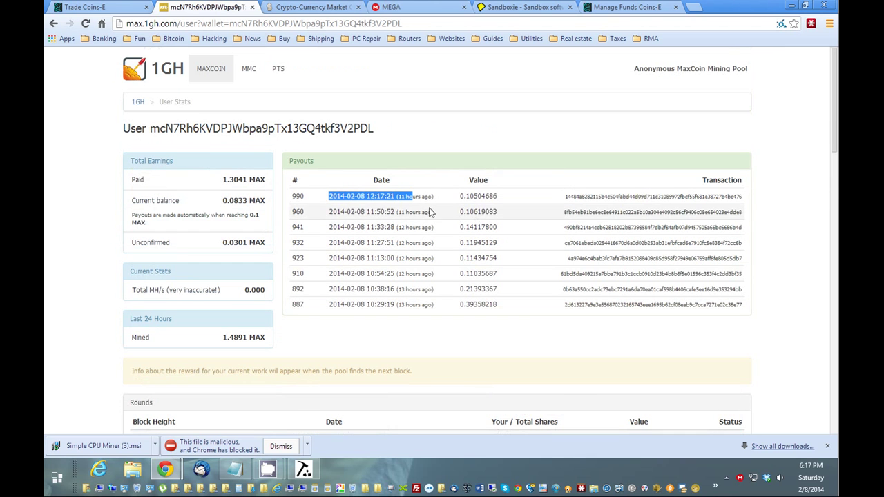
{"action": "left_click", "coordinate": [55, 24]}
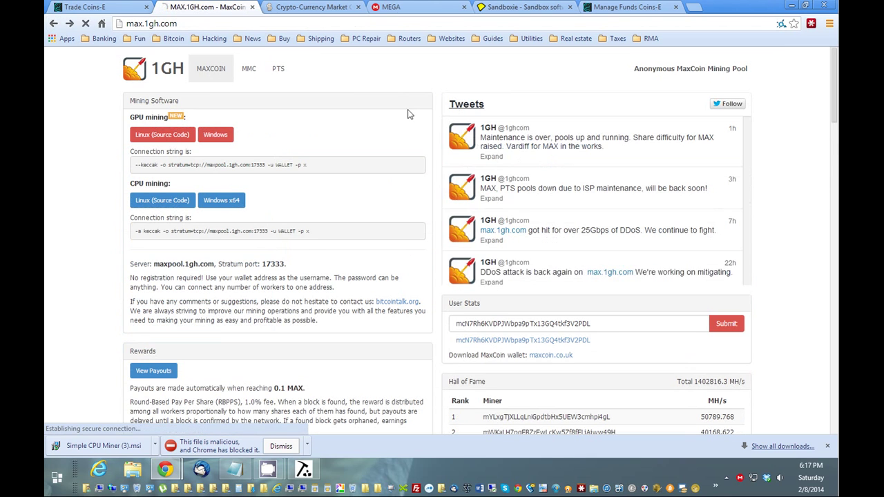
{"action": "left_click", "coordinate": [55, 24]}
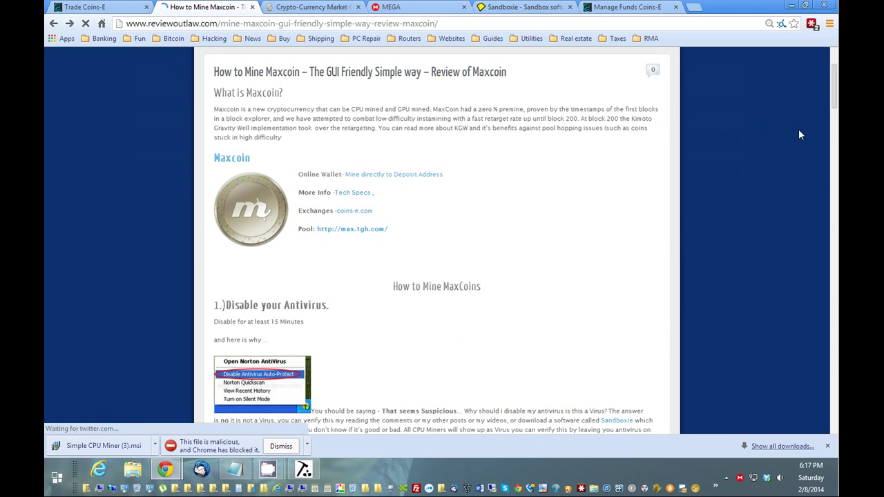
View the guide's closing section with the social sharing options and related posts, and return to its beginning
{"action": "left_click_drag", "start_coordinate": [832, 92], "coordinate": [765, 369]}
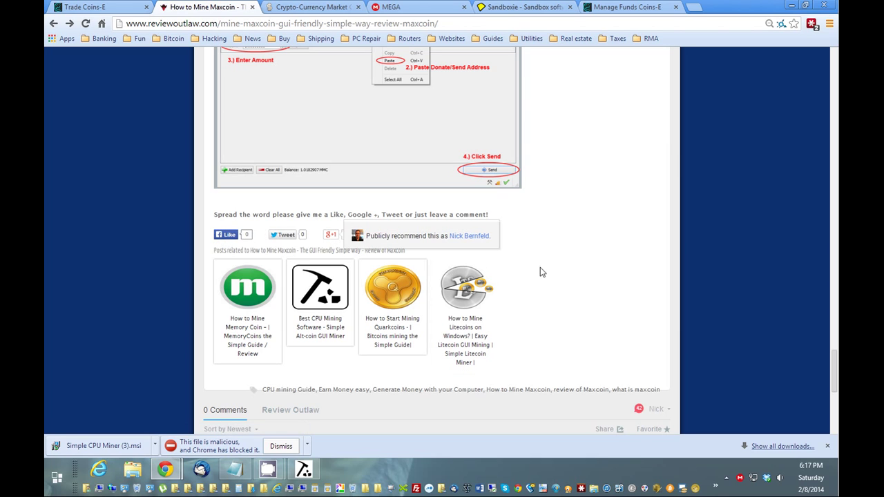
{"action": "scroll", "coordinate": [625, 283], "scroll_direction": "up", "scroll_amount": 2}
{"action": "scroll", "coordinate": [552, 366], "scroll_direction": "down", "scroll_amount": 1}
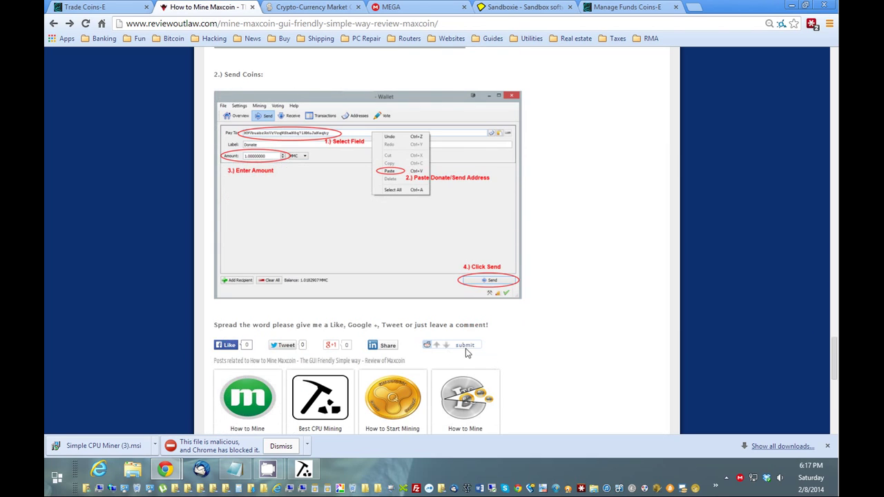
{"action": "left_click_drag", "start_coordinate": [834, 356], "coordinate": [795, 38]}
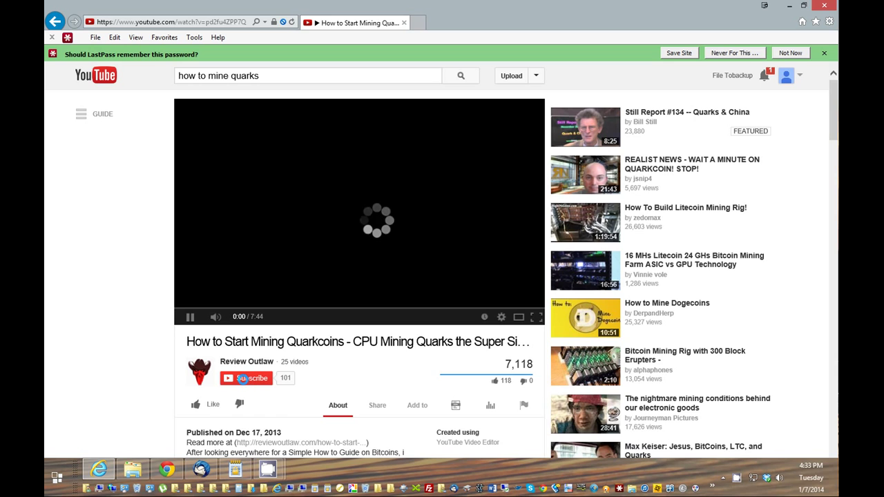
Subscribe to the Review Outlaw channel, like the Quarkcoins mining video, and show its About description
{"action": "left_click", "coordinate": [243, 379]}
{"action": "scroll", "coordinate": [305, 376], "scroll_direction": "down", "scroll_amount": 1}
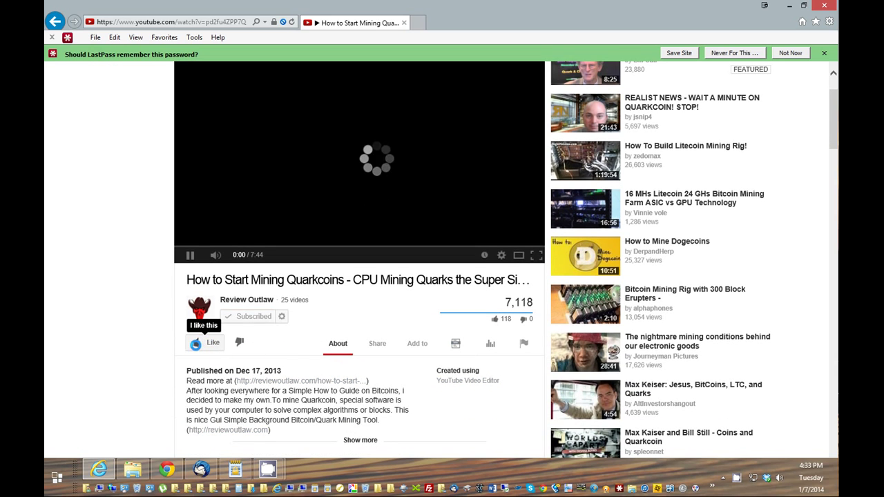
{"action": "left_click", "coordinate": [197, 343]}
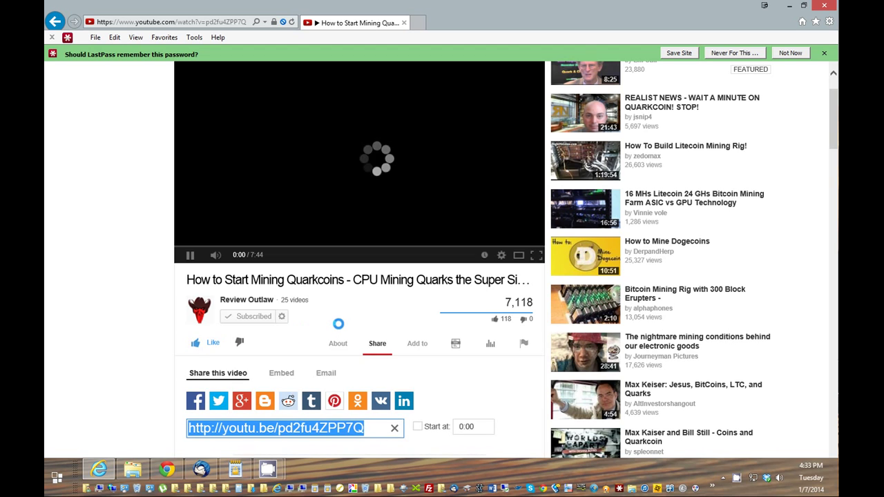
{"action": "scroll", "coordinate": [345, 317], "scroll_direction": "down", "scroll_amount": 2}
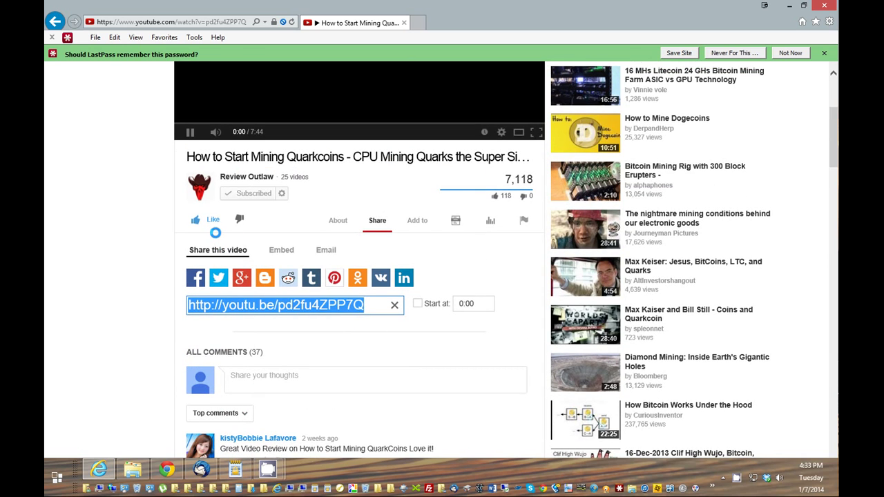
{"action": "left_click", "coordinate": [342, 223]}
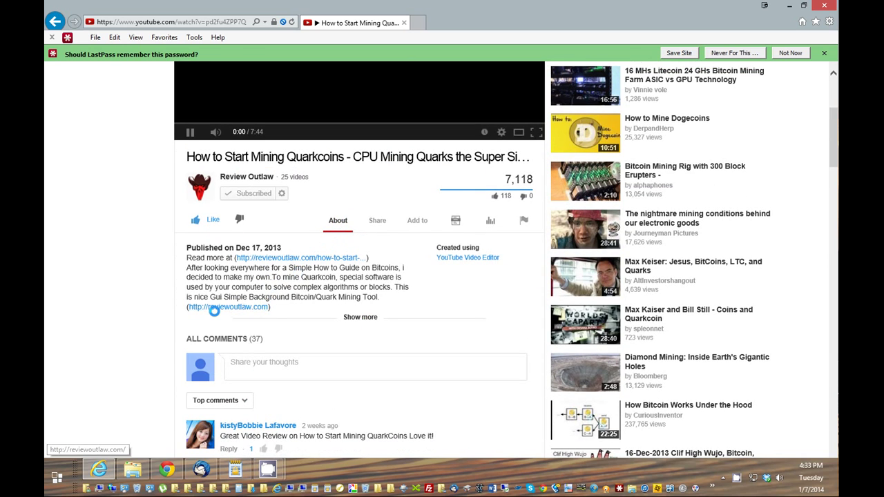